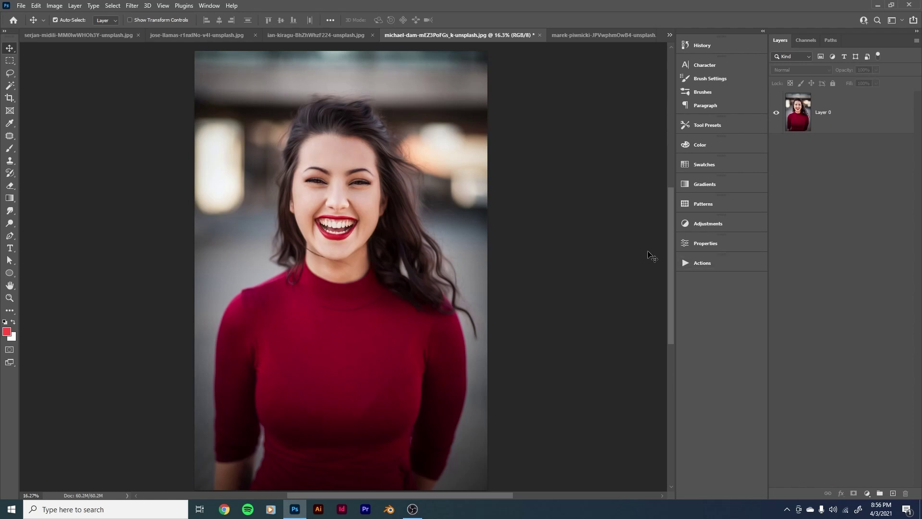
Compare the open sunset and portrait photos, ending on the sunset image
click(589, 33)
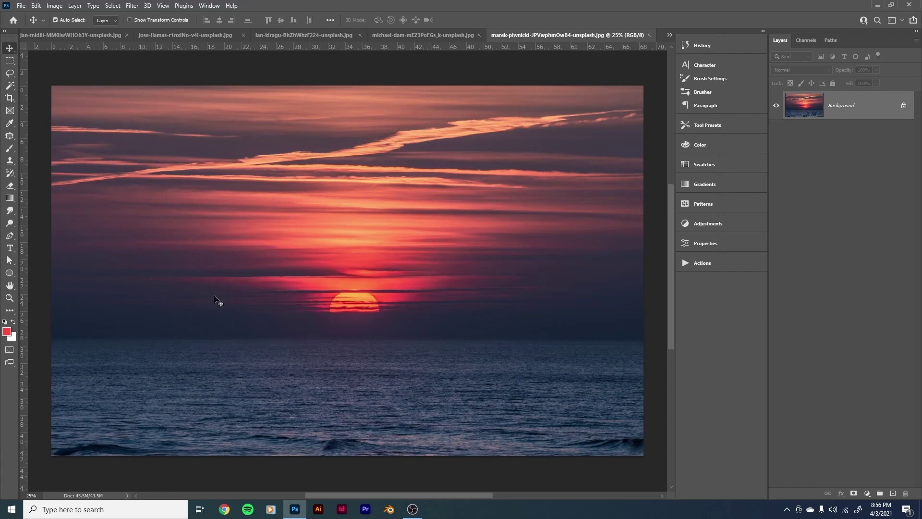
click(418, 32)
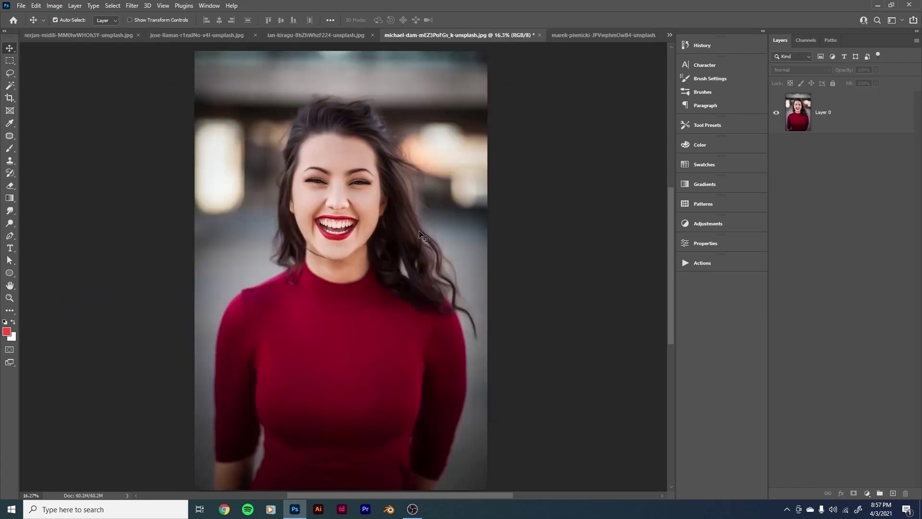
click(299, 36)
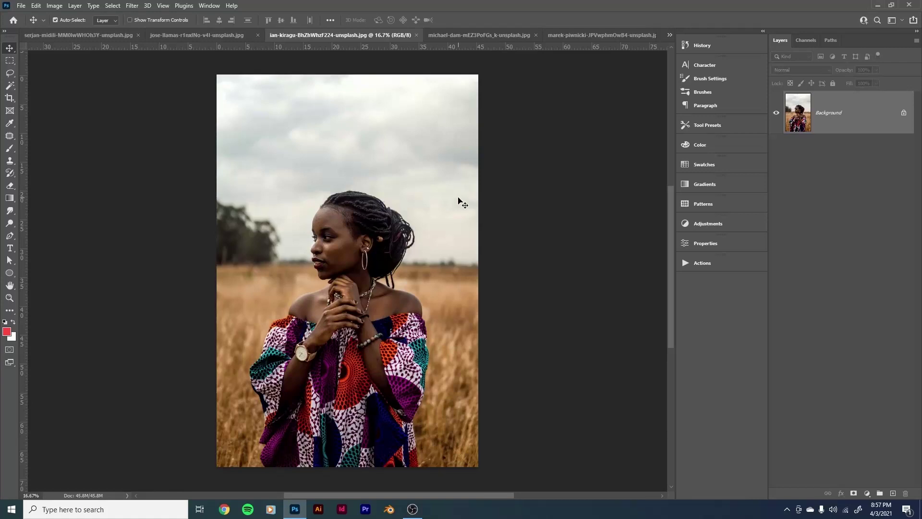
click(475, 34)
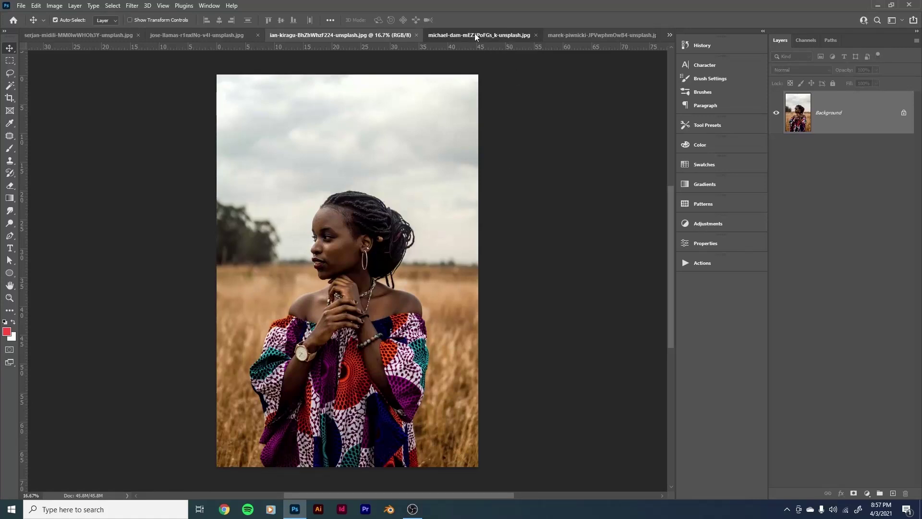
click(577, 34)
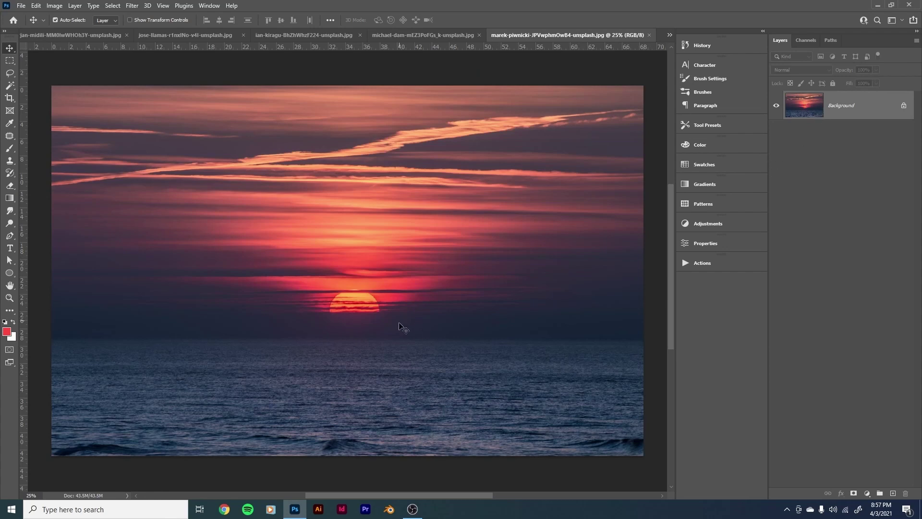
Select a vertical strip through the sky and sun in the sunset photo and move it into the red-sweater portrait's upper corner
key(m)
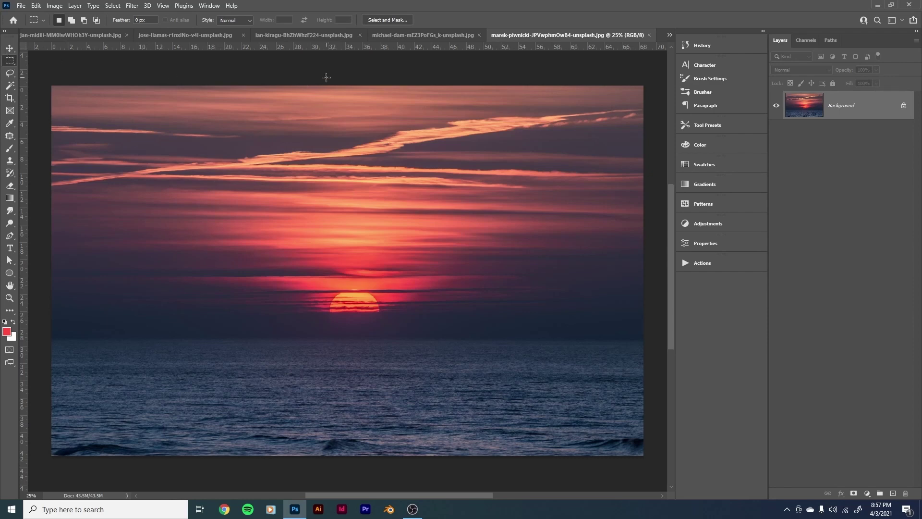
drag(303, 83, 402, 364)
click(416, 356)
key(ctrl+z)
key(v)
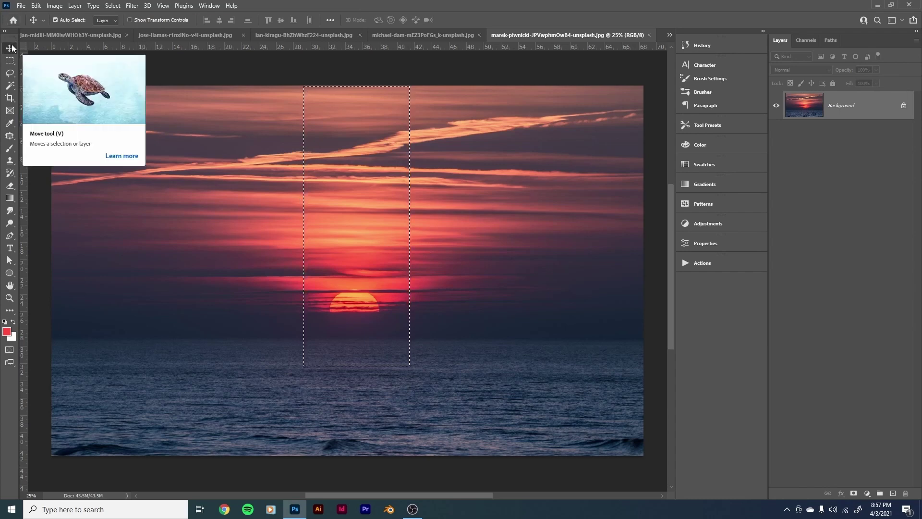
drag(354, 187, 449, 119)
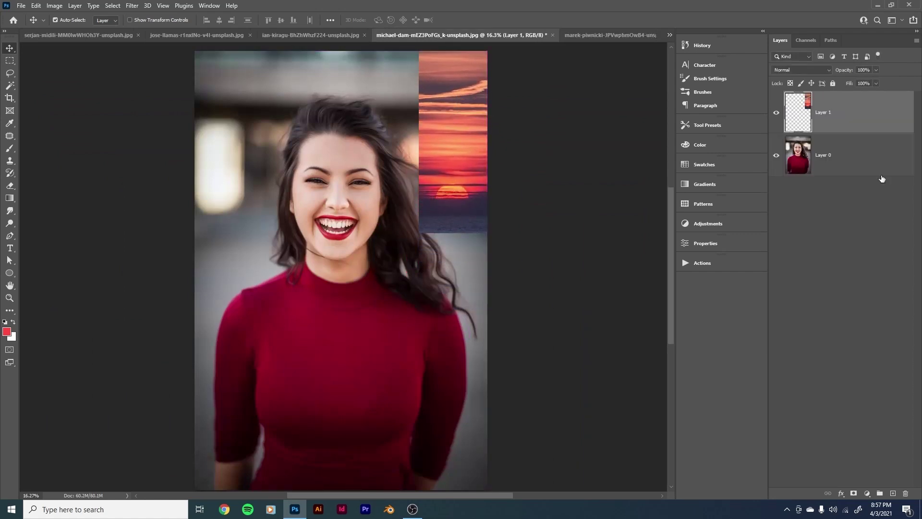
Add a Gradient Map adjustment layer directly above the portrait layer, Layer 0
click(808, 163)
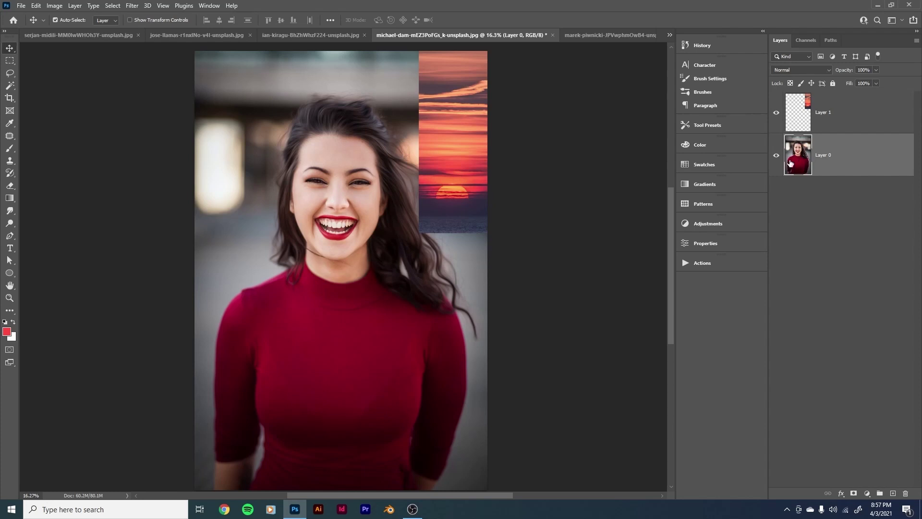
click(842, 494)
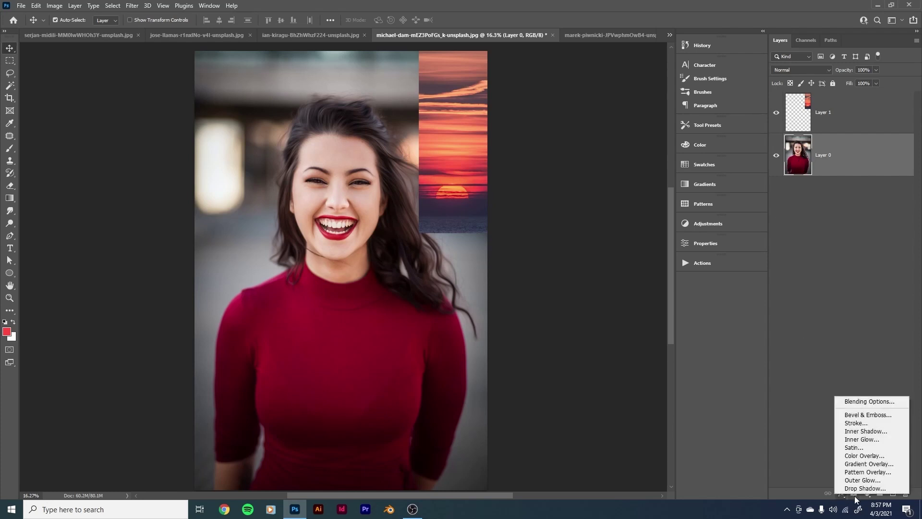
click(801, 463)
click(865, 494)
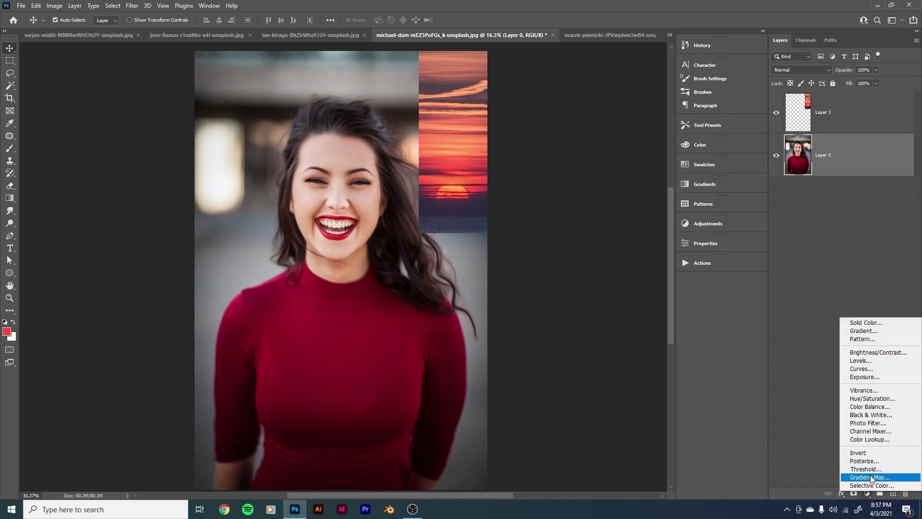
click(871, 478)
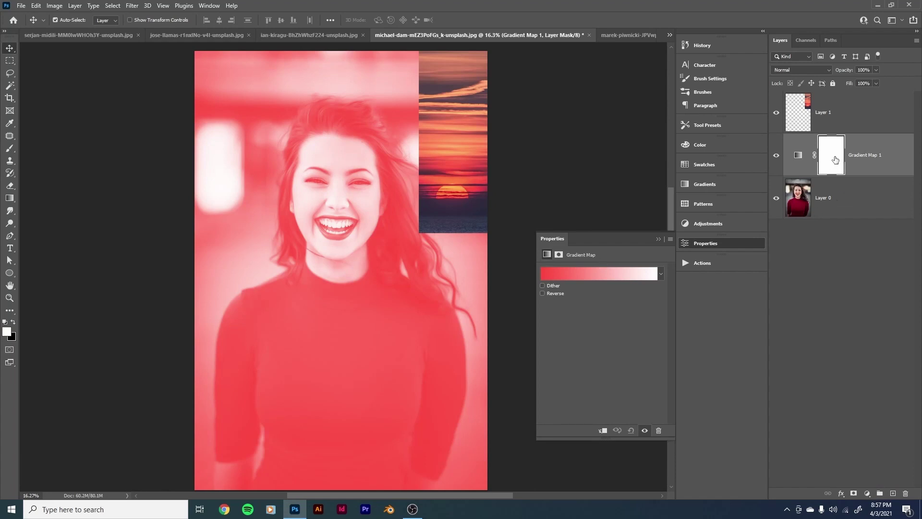
click(798, 156)
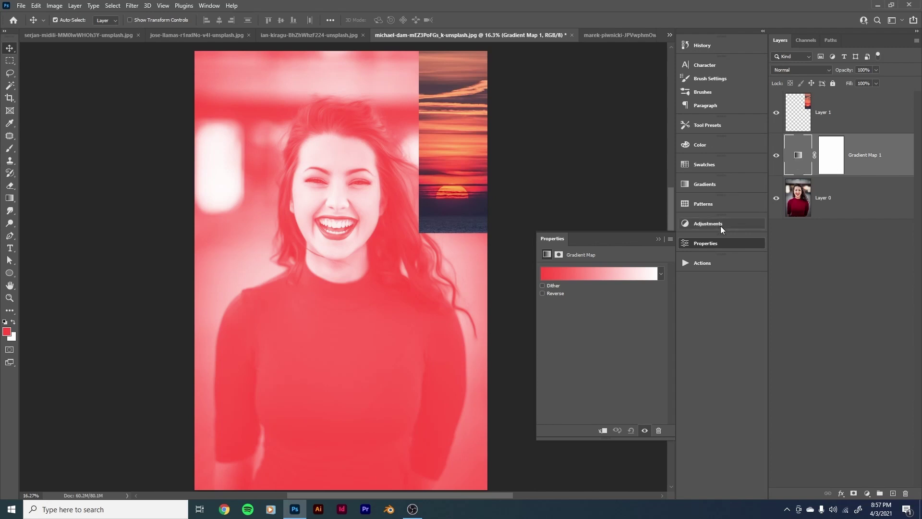
Set the gradient map's dark-end color stop to the dark purple 2c293c sampled from the sunset strip's lower area
click(580, 274)
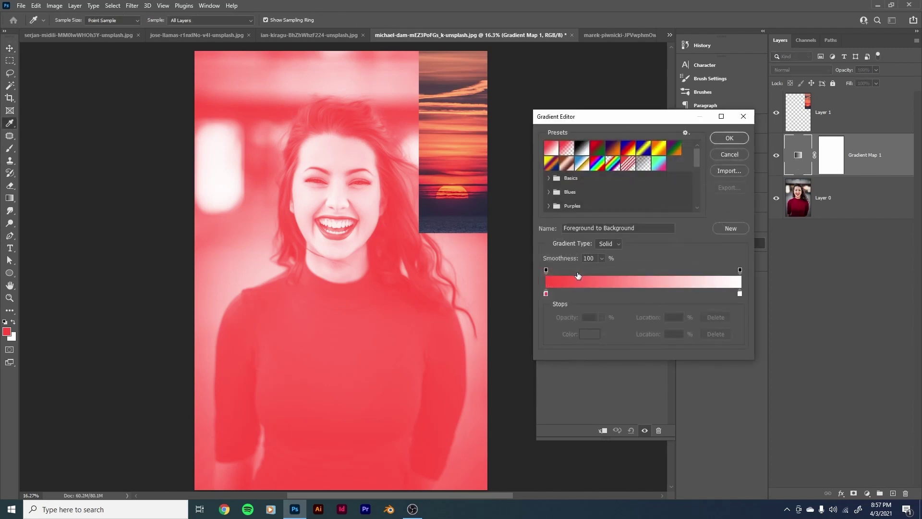
drag(551, 122, 583, 109)
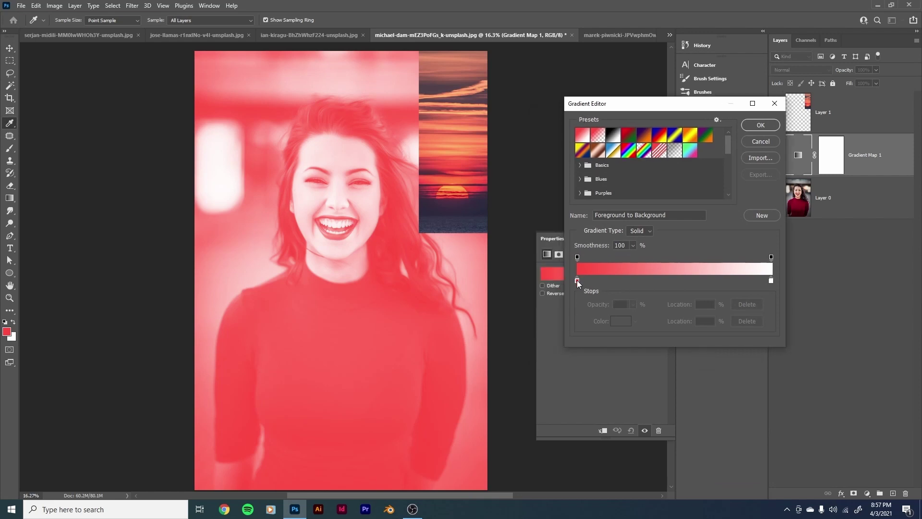
mouse_move(577, 281)
mouse_down()
mouse_move(606, 278)
mouse_move(565, 284)
mouse_move(573, 279)
mouse_up()
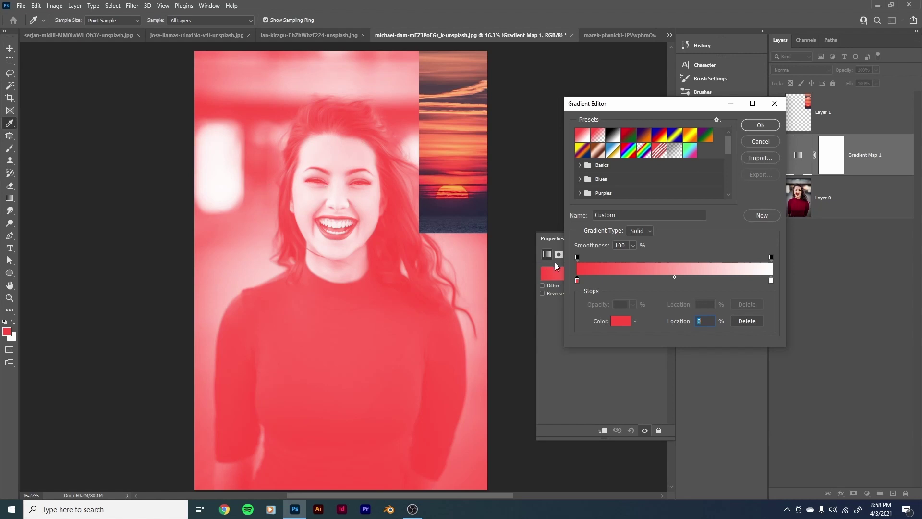
click(619, 323)
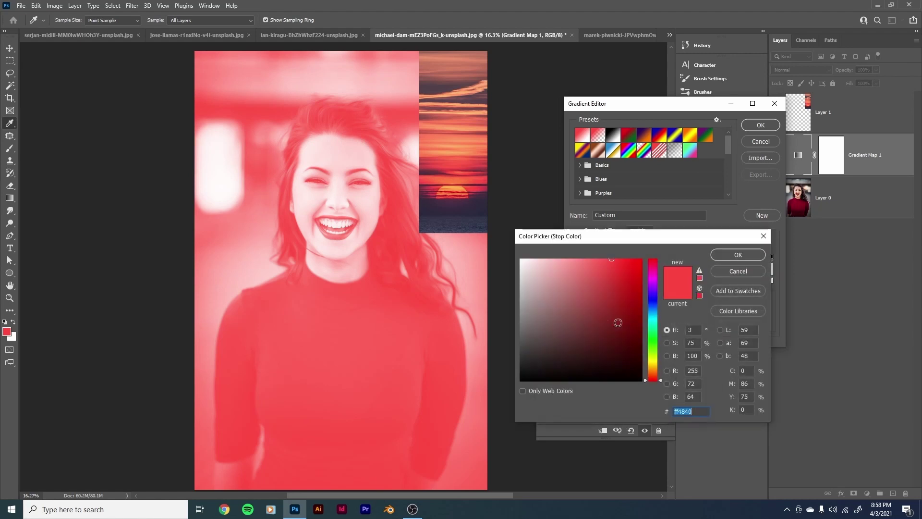
click(463, 211)
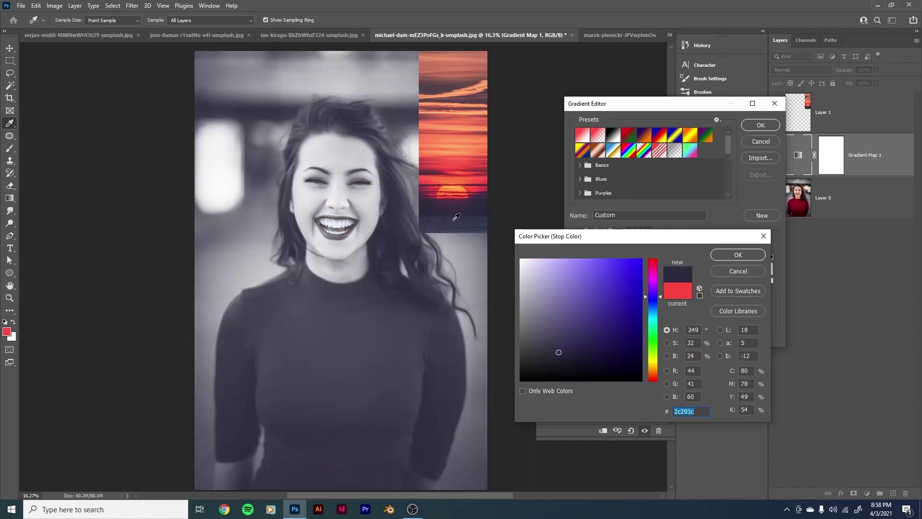
click(726, 256)
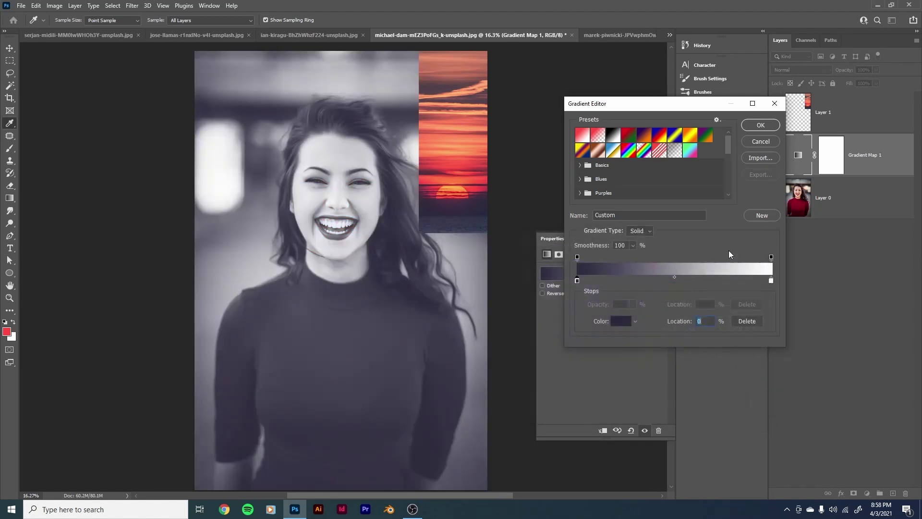
Set the gradient's light-end color stop to the light orange ffb167 sampled from the sunset strip's bright clouds
click(771, 281)
click(617, 322)
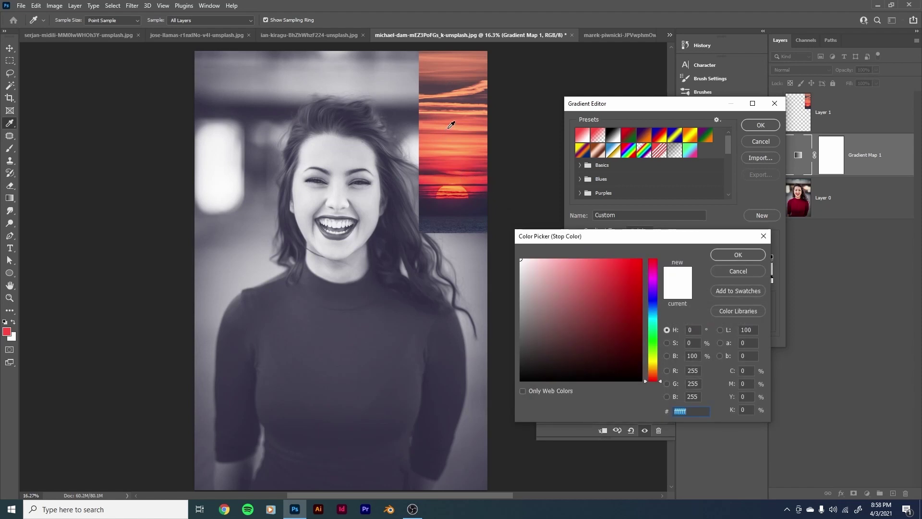
scroll(456, 142, up, 10)
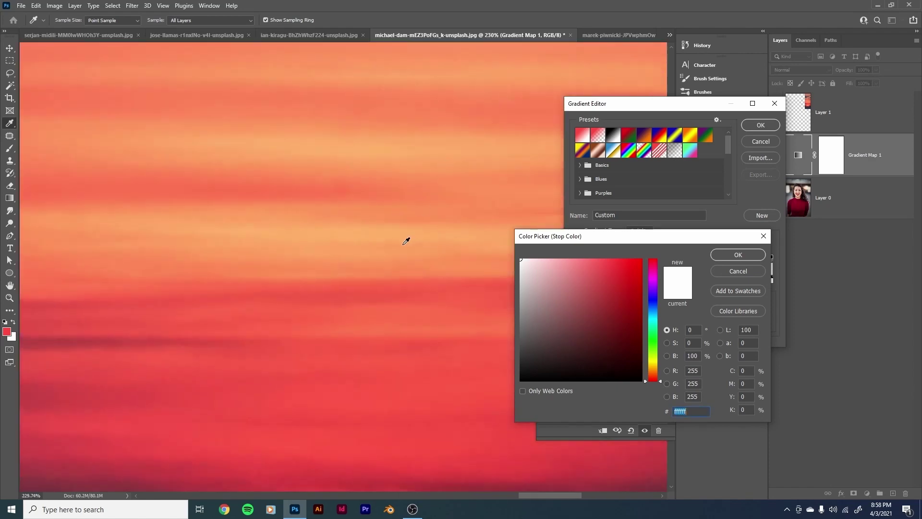
click(403, 234)
scroll(400, 231, down, 10)
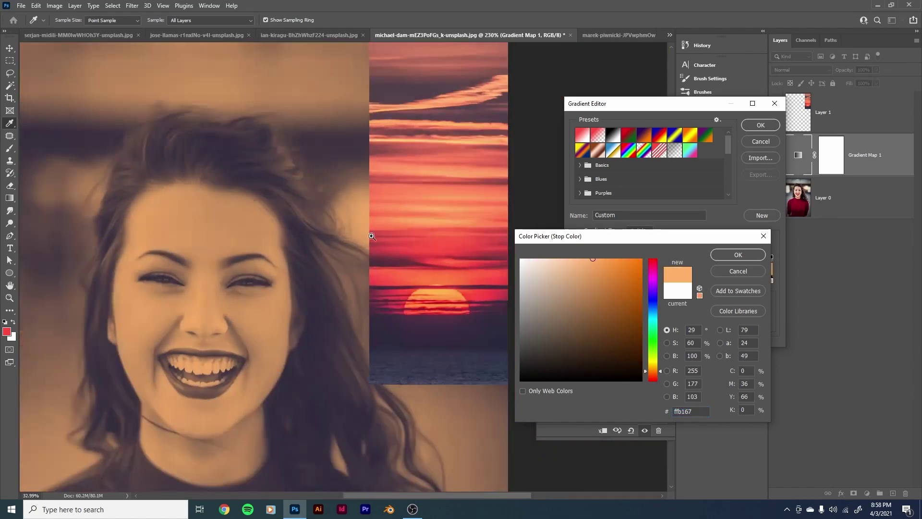
click(730, 255)
Add an intermediate gradient stop in the orange sampled from the sun and place it about two-thirds along toward the light end
drag(696, 281, 677, 281)
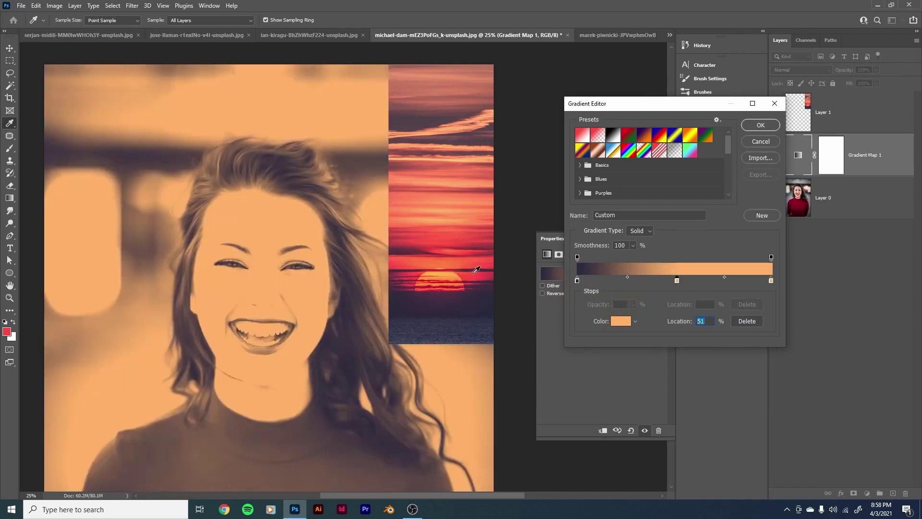
click(451, 270)
click(728, 282)
mouse_move(728, 282)
mouse_down()
mouse_move(676, 287)
mouse_move(712, 280)
mouse_up()
Add a stop in the red sampled from the sunset strip, place it at 37%, and apply the gradient
click(665, 281)
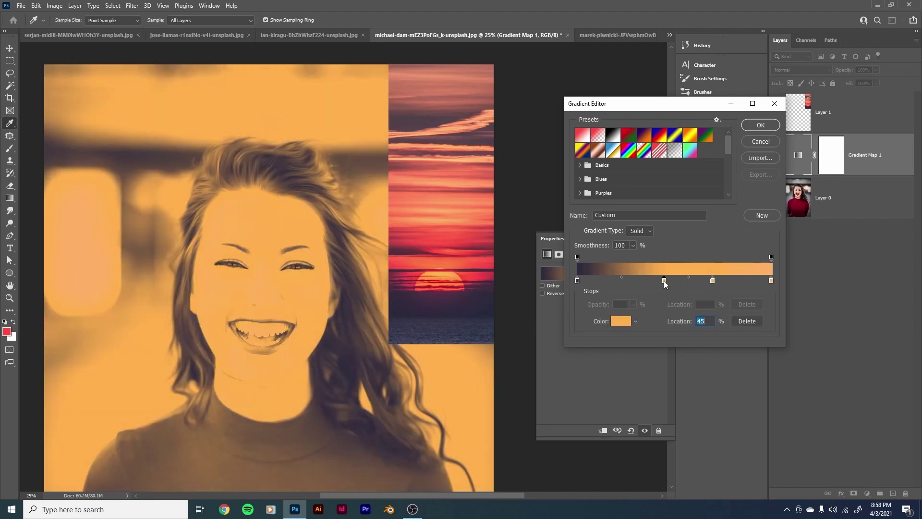
click(483, 274)
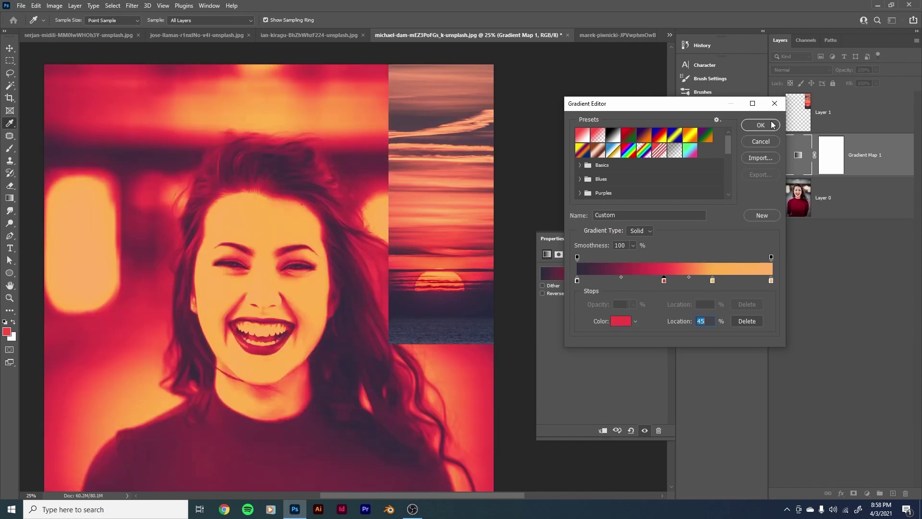
drag(664, 282, 650, 283)
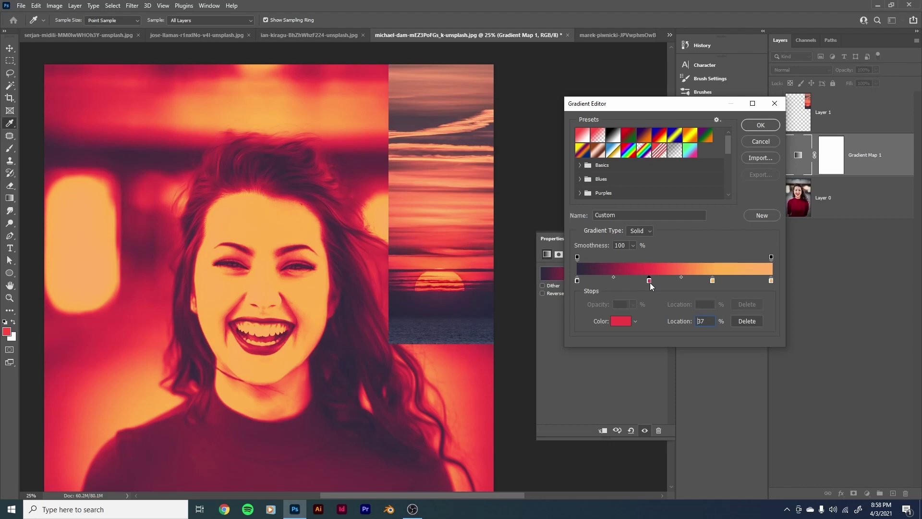
click(761, 125)
Hide the sunset strip layer, Layer 1, so only the gradient-mapped portrait shows
key(v)
scroll(397, 202, down, 3)
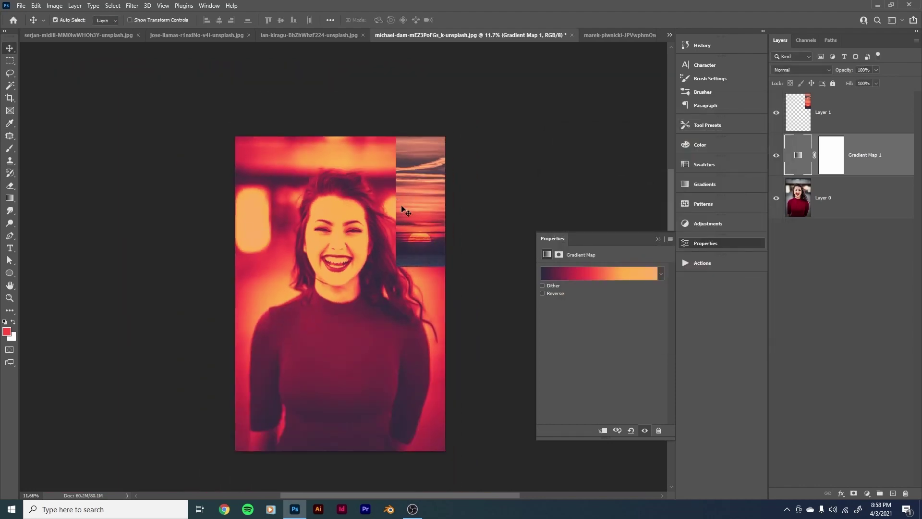
scroll(419, 147, up, 2)
scroll(445, 171, up, 1)
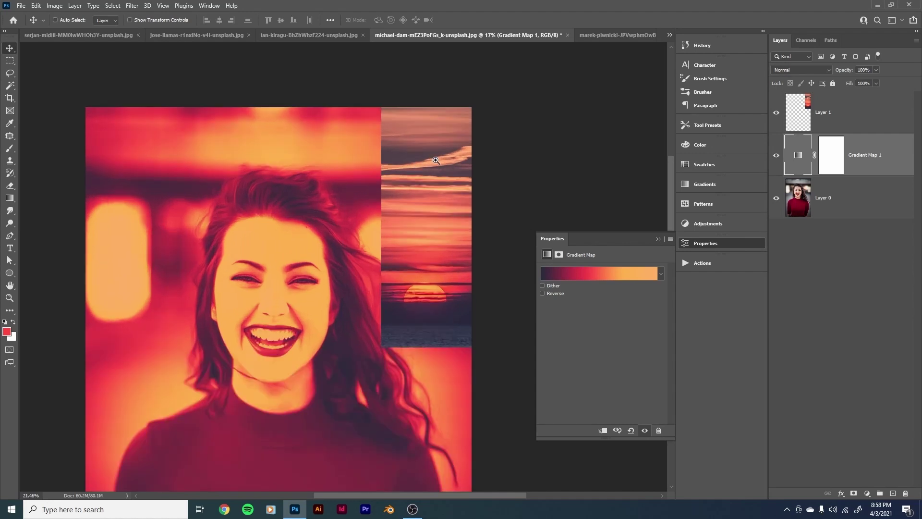
click(776, 115)
scroll(457, 243, down, 1)
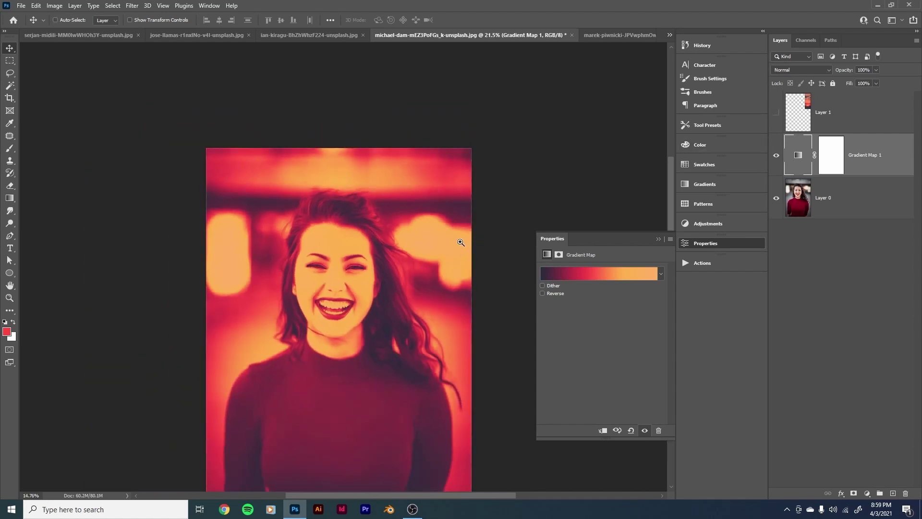
scroll(441, 211, down, 2)
scroll(441, 212, up, 2)
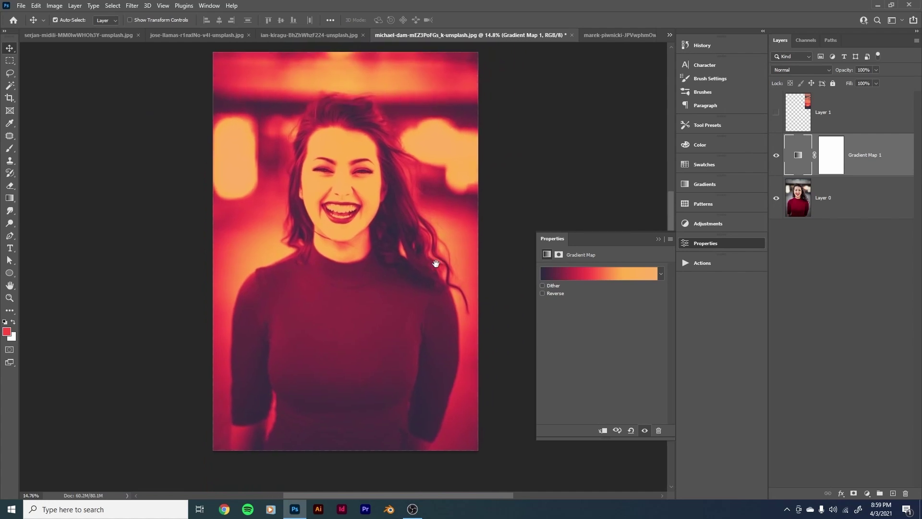
Set the Gradient Map layer's blending mode to Color and collapse the adjustment's properties
click(788, 70)
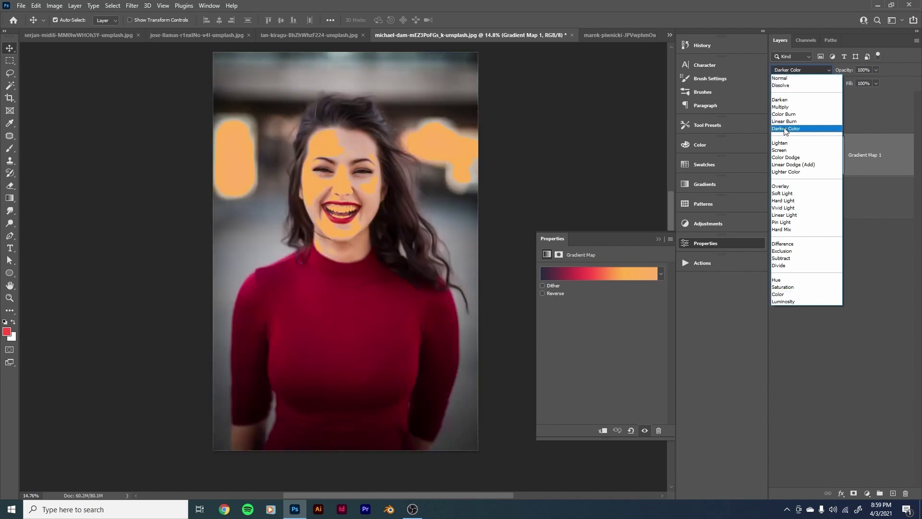
click(780, 294)
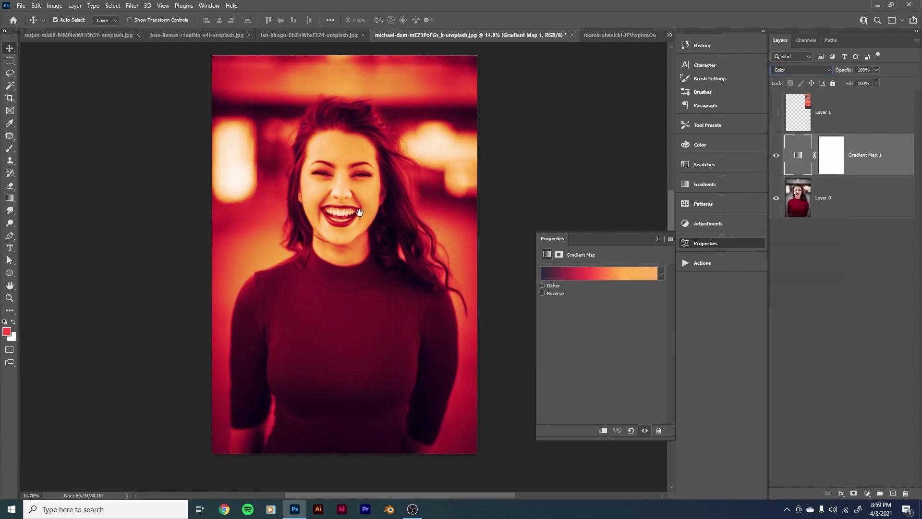
scroll(357, 208, up, 1)
scroll(381, 201, down, 2)
scroll(356, 212, up, 1)
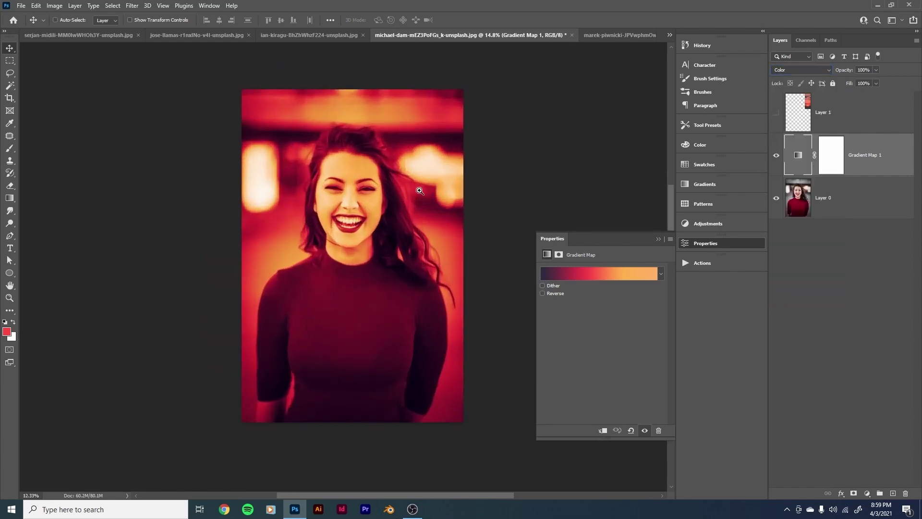
click(658, 240)
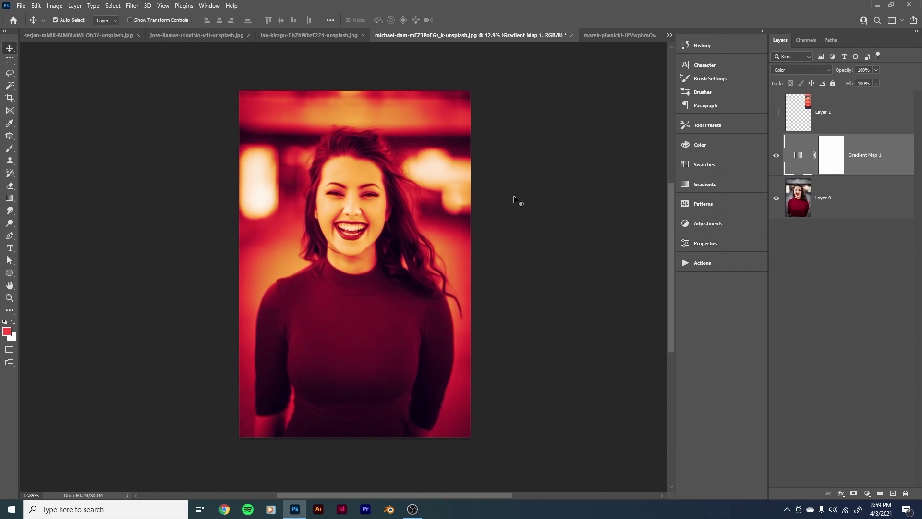
Try blending modes such as Vivid Light on the Gradient Map layer and set it to Soft Light
click(795, 73)
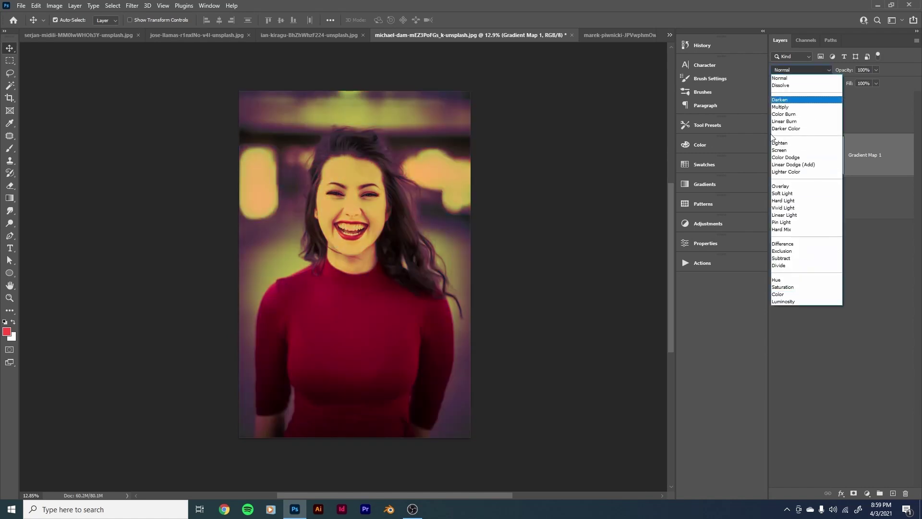
click(782, 186)
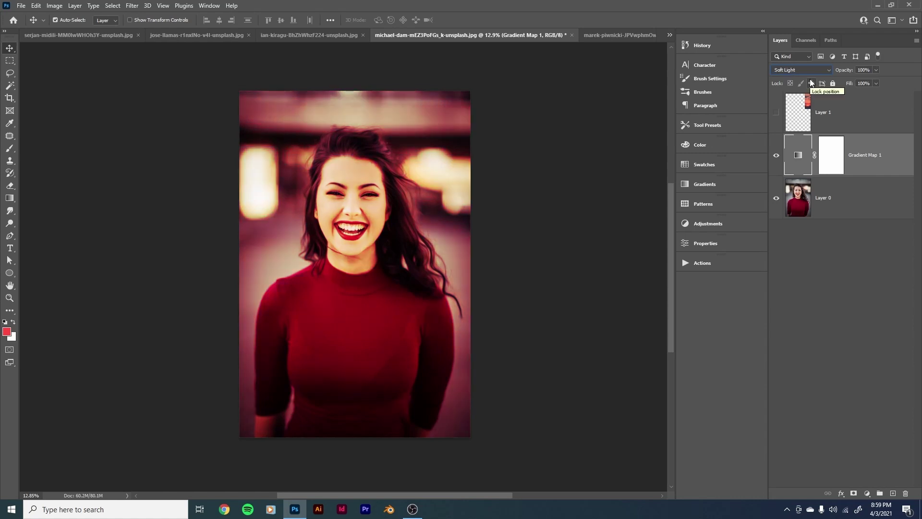
scroll(805, 68, up, 1)
scroll(806, 69, down, 1)
key(Down)
key(Down)
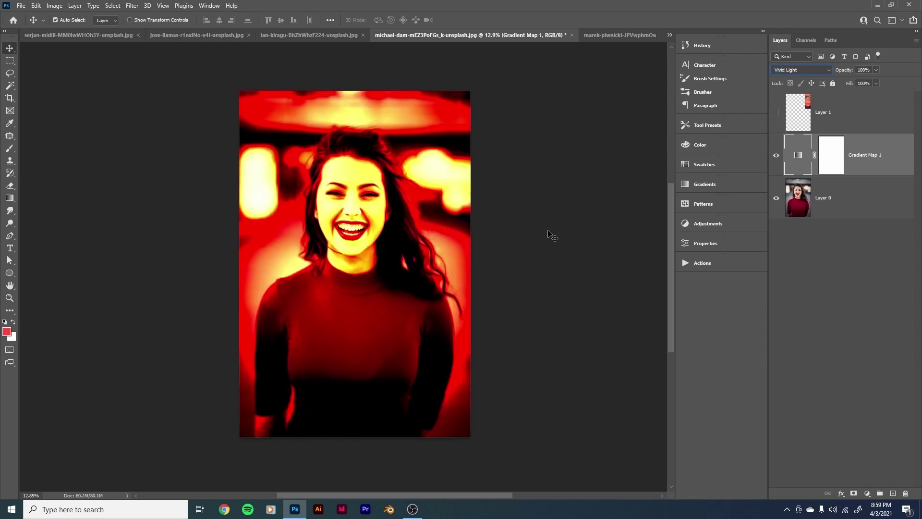
key(Up)
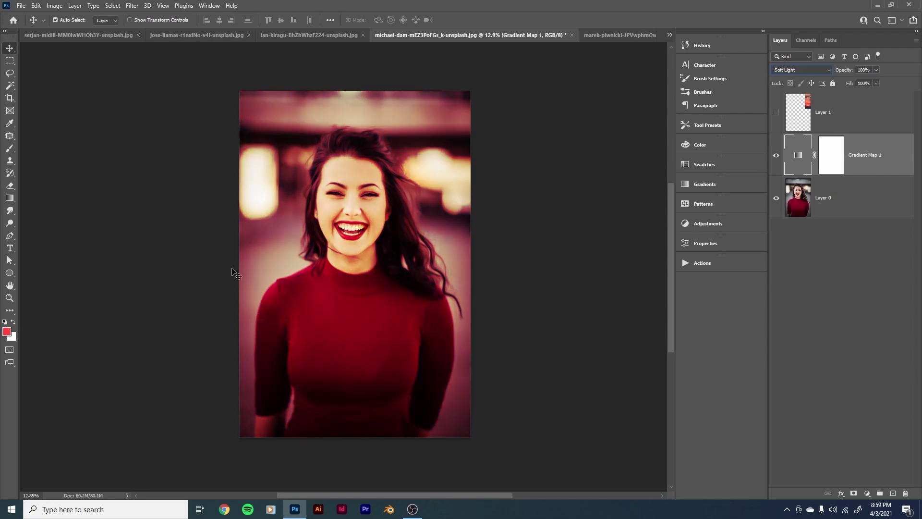
Lower the Gradient Map layer's opacity to 82%
scroll(468, 230, down, 5)
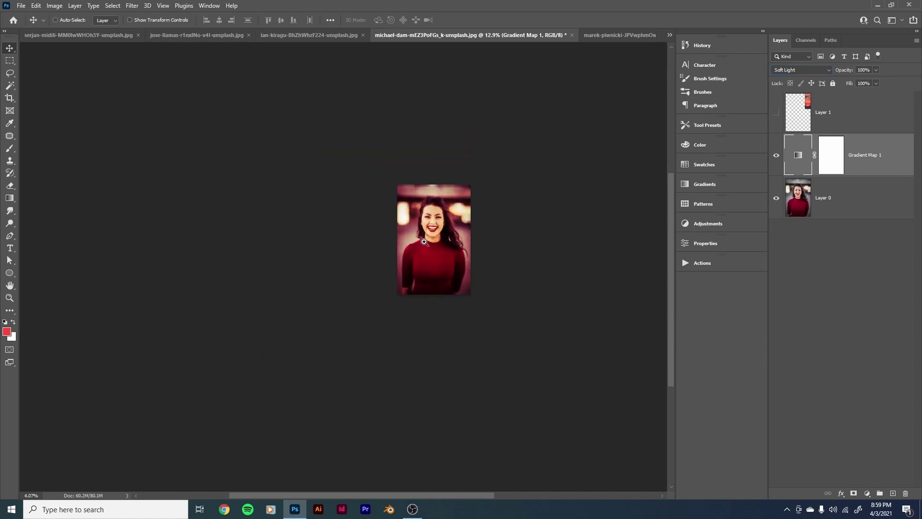
scroll(467, 226, up, 5)
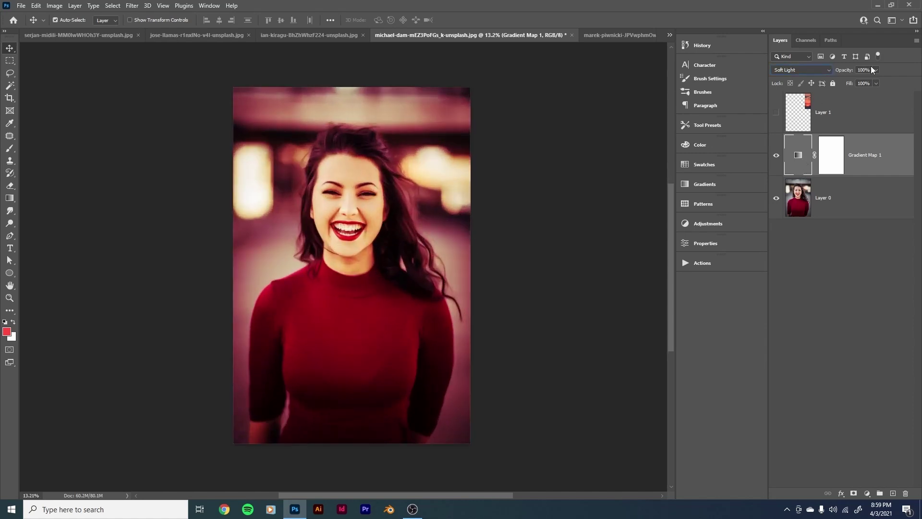
drag(868, 80, 843, 84)
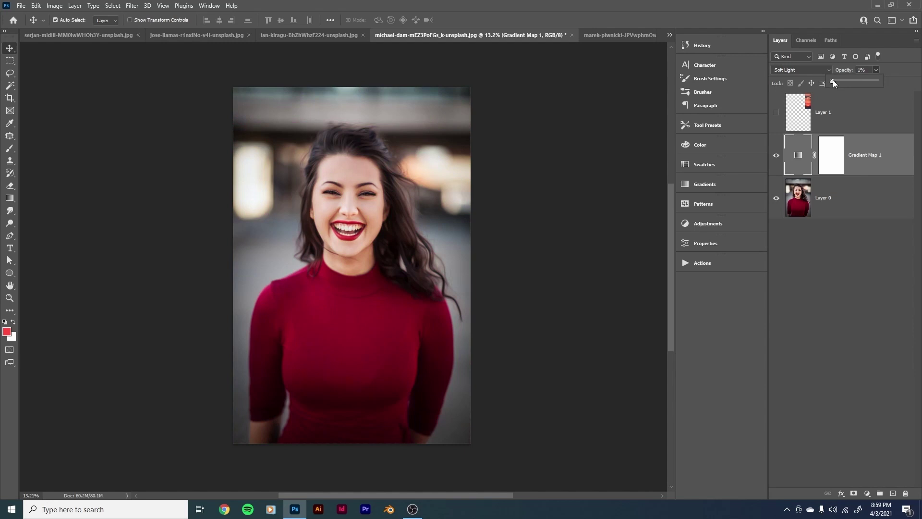
drag(849, 82, 852, 81)
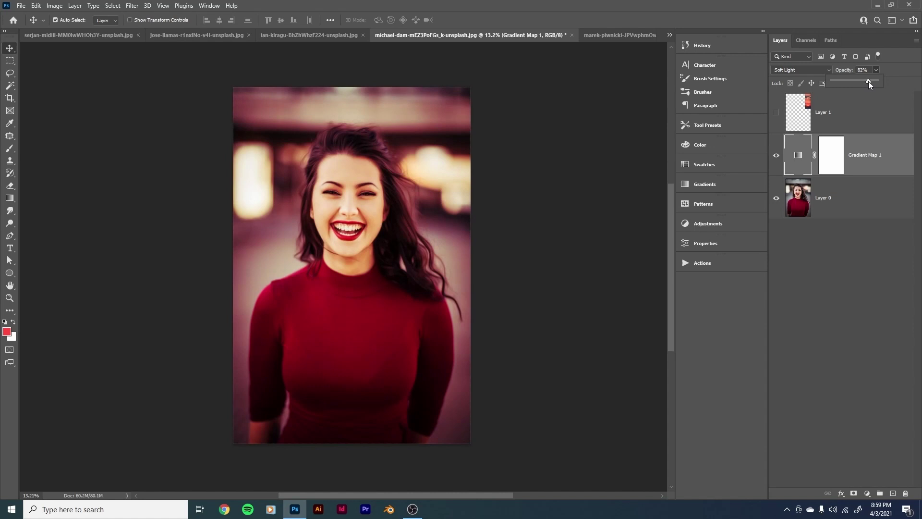
Compare the portrait with the Gradient Map layer off and on, leaving the layer visible
click(777, 156)
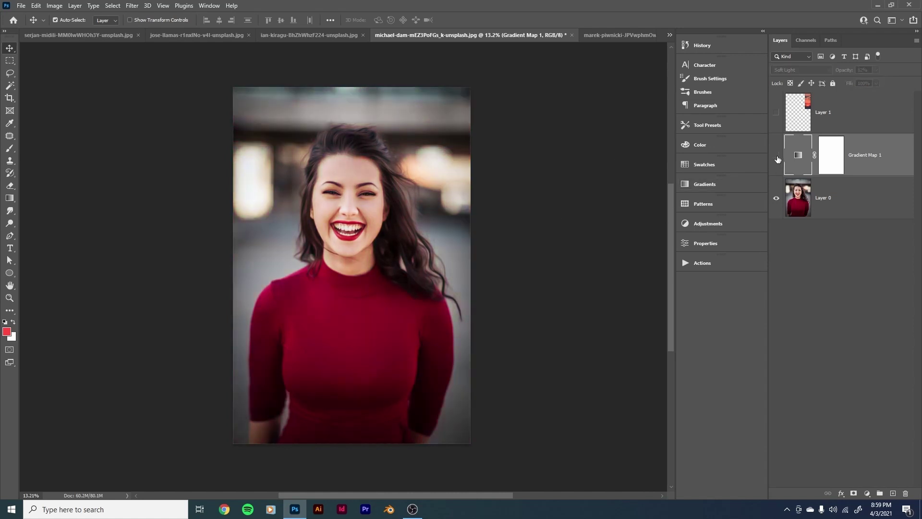
click(777, 156)
scroll(469, 228, down, 3)
scroll(446, 235, up, 3)
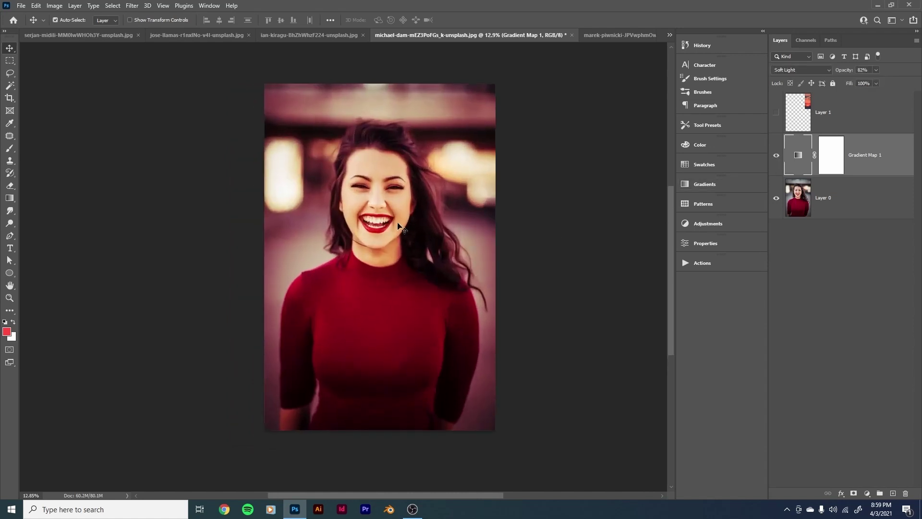
scroll(375, 226, down, 2)
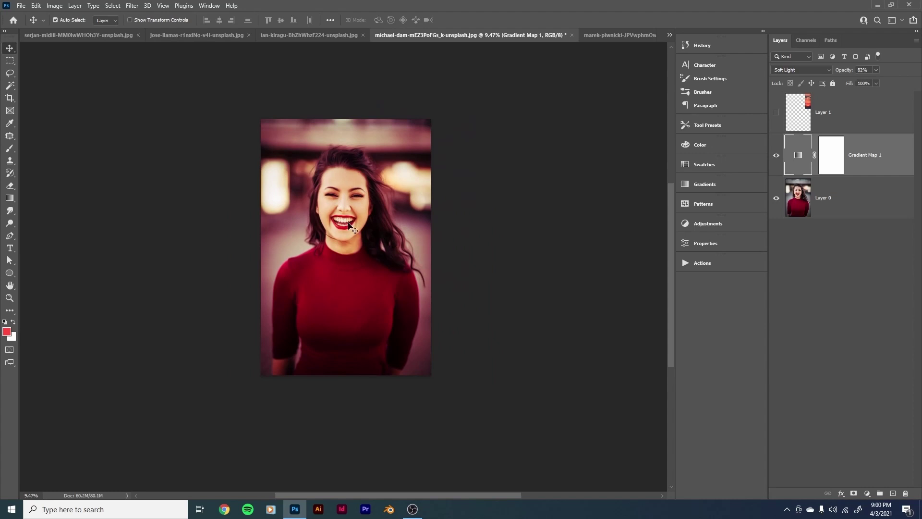
scroll(349, 228, up, 1)
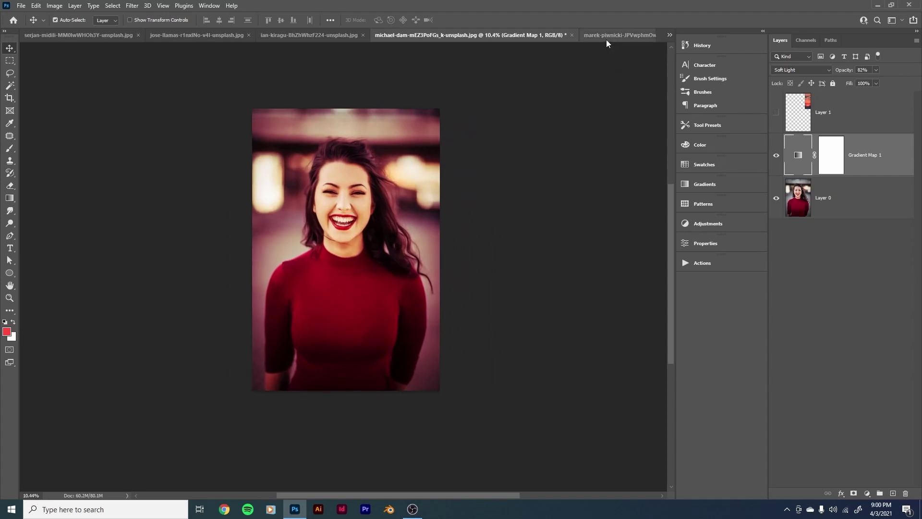
Check the sunset reference photo's colors, return to the portrait and hide its Gradient Map layer to view the original
key(ctrl+Tab)
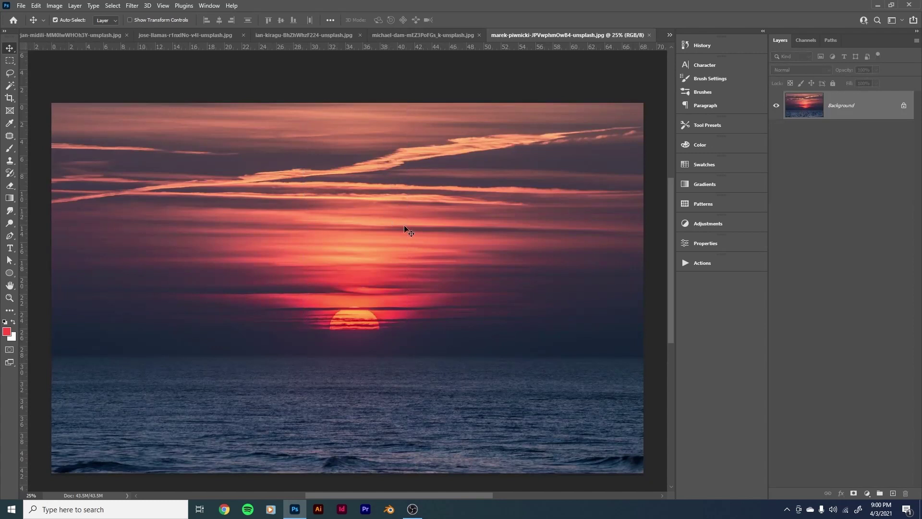
click(399, 35)
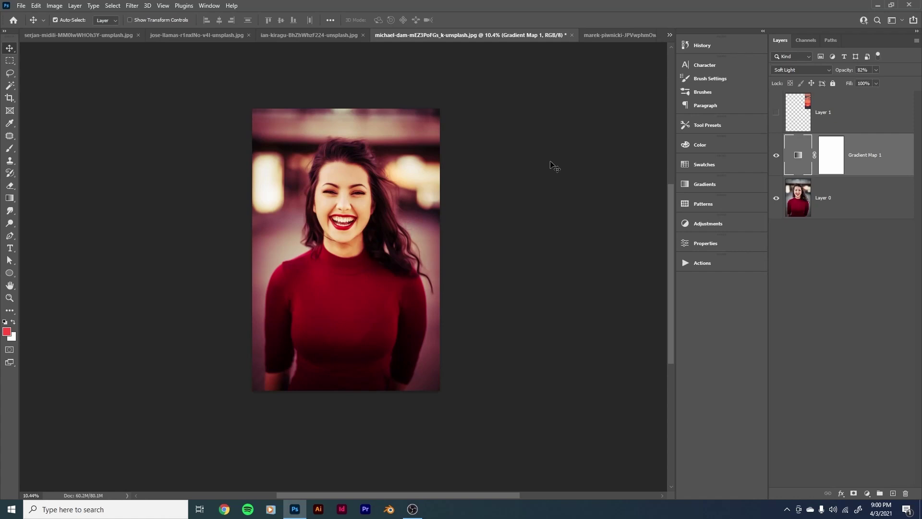
click(777, 156)
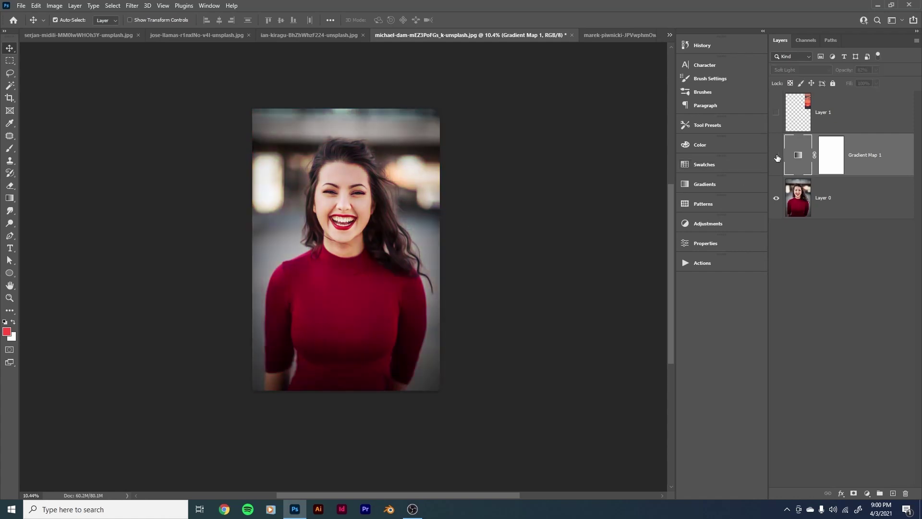
scroll(377, 236, up, 2)
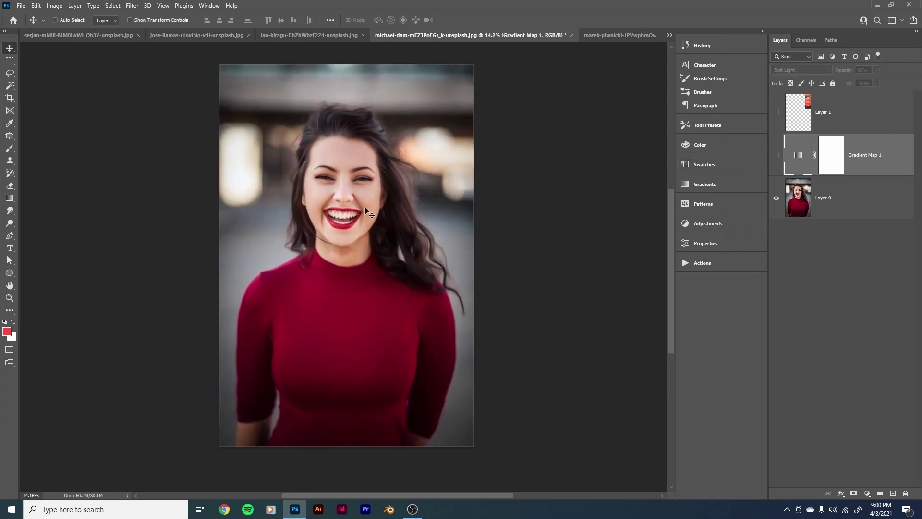
Close the sunset reference photo and make the portrait's Gradient Map layer visible again
key(ctrl)
click(354, 35)
click(564, 35)
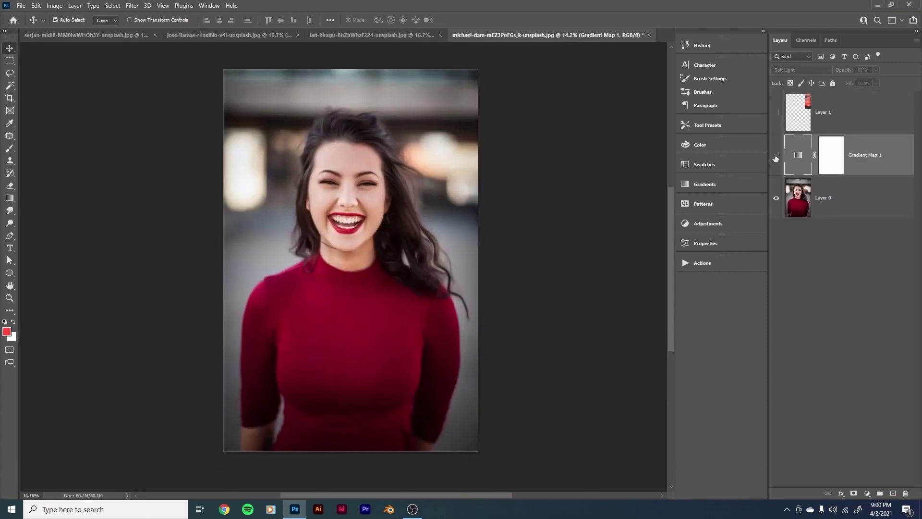
scroll(370, 248, up, 1)
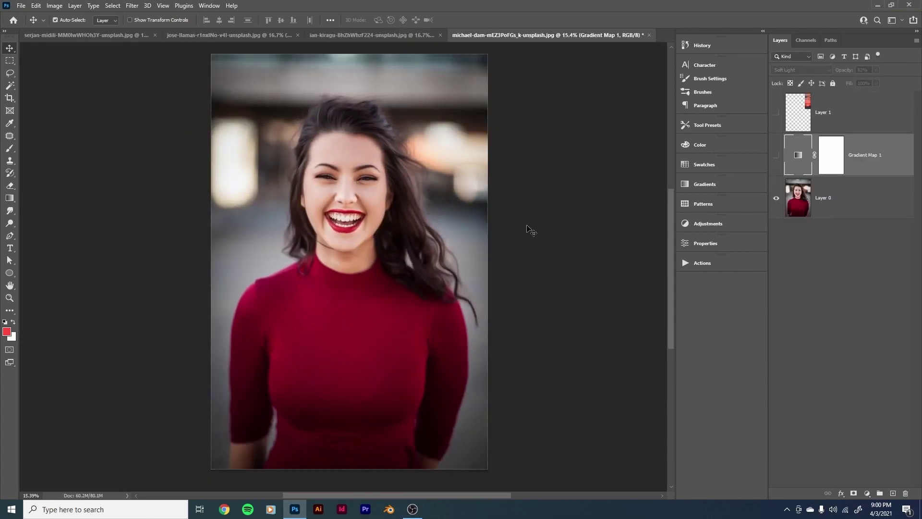
key(ctrl)
click(777, 156)
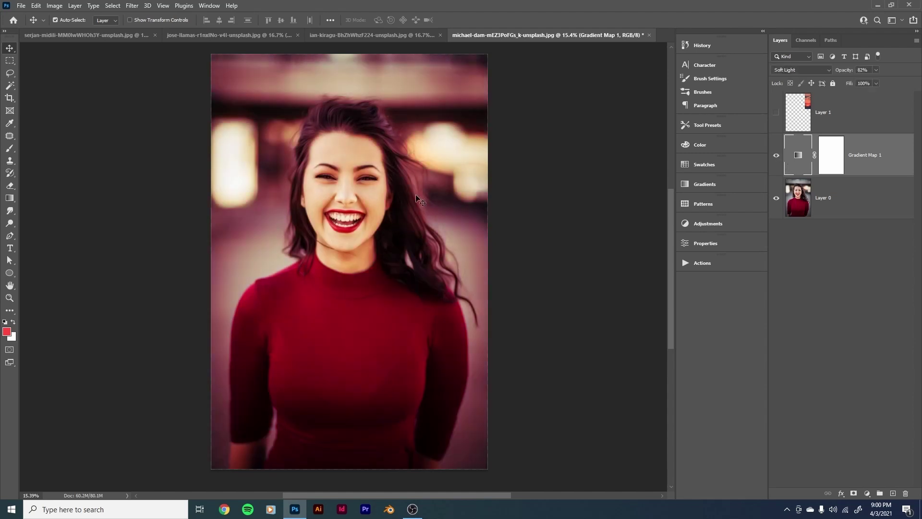
Examine the graded portrait close up and from afar, comparing it with the Gradient Map layer hidden and shown
scroll(429, 197, down, 2)
scroll(429, 197, right, 2)
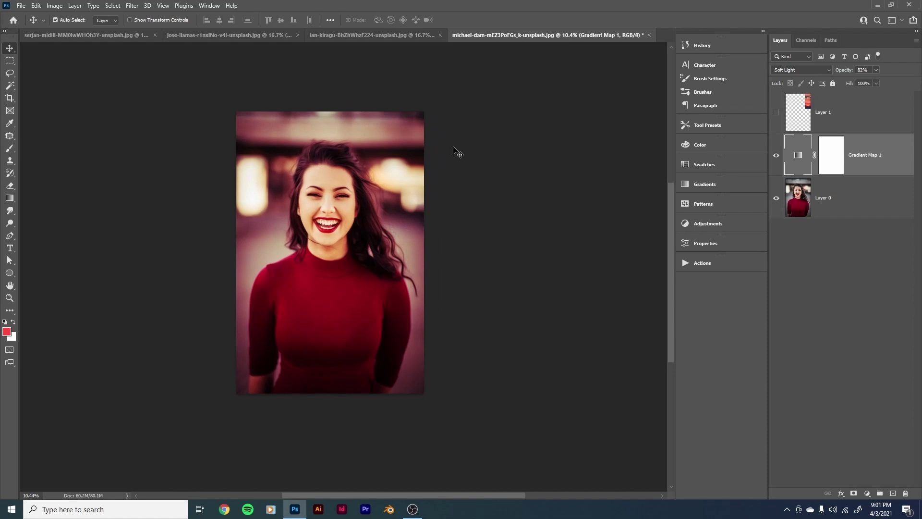
scroll(368, 199, up, 2)
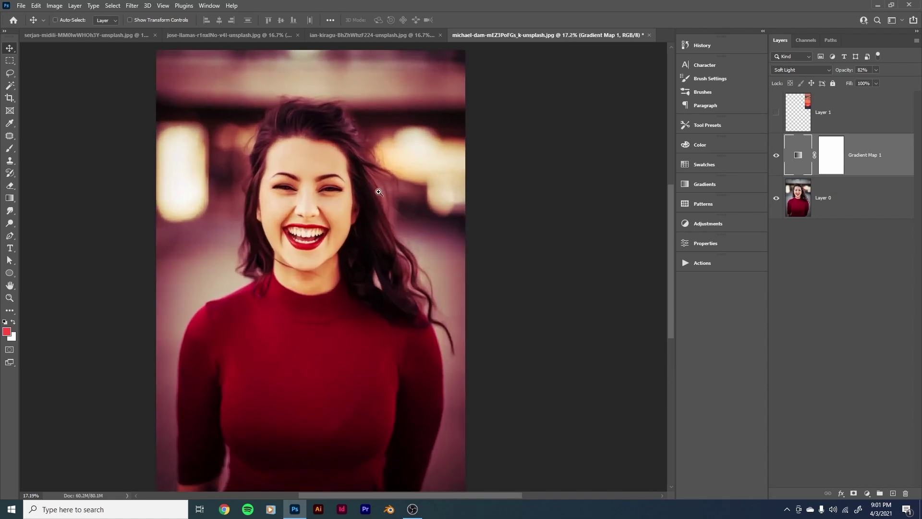
scroll(380, 191, down, 2)
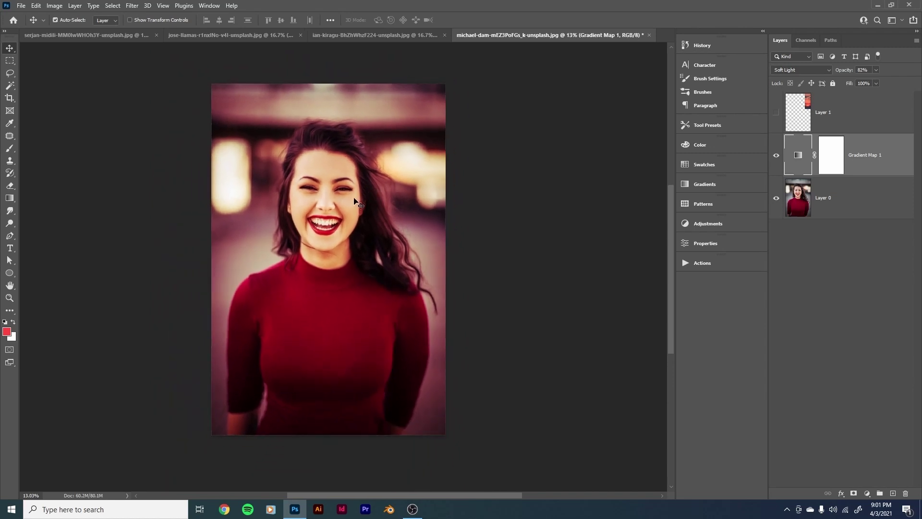
click(776, 155)
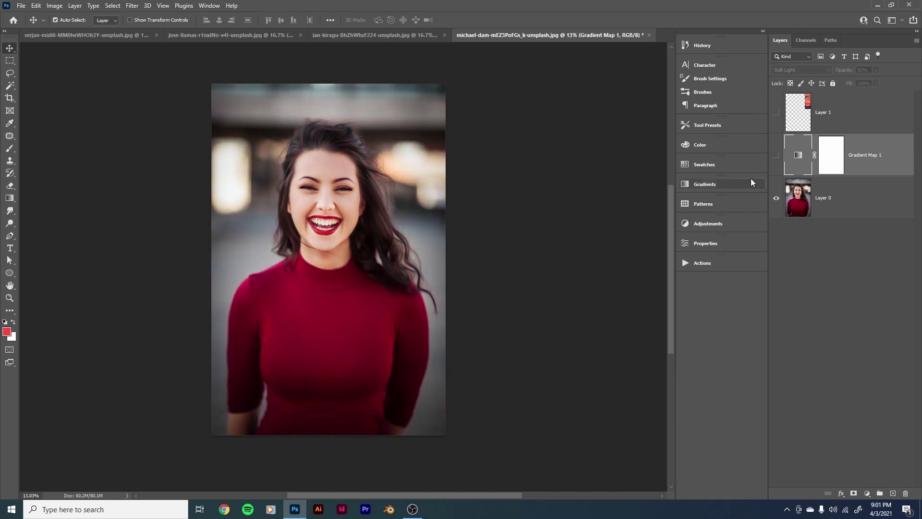
click(777, 154)
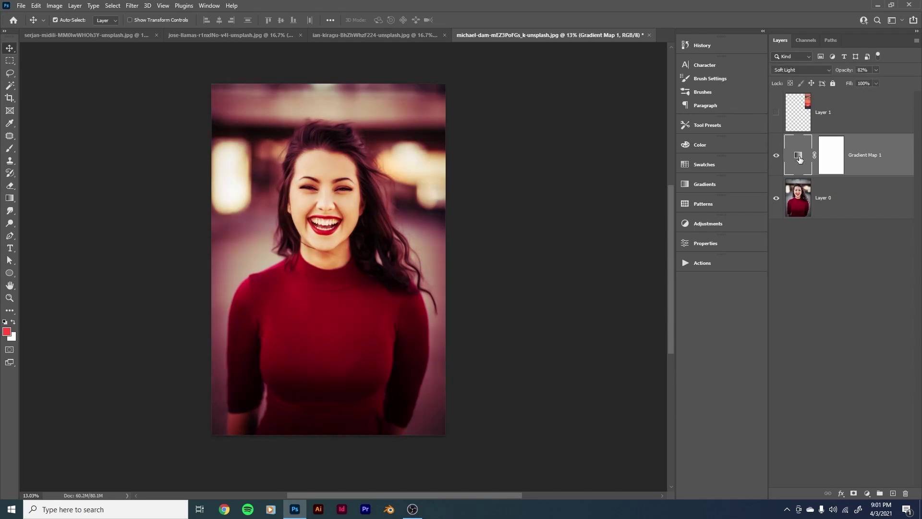
scroll(445, 224, down, 3)
drag(436, 228, 414, 240)
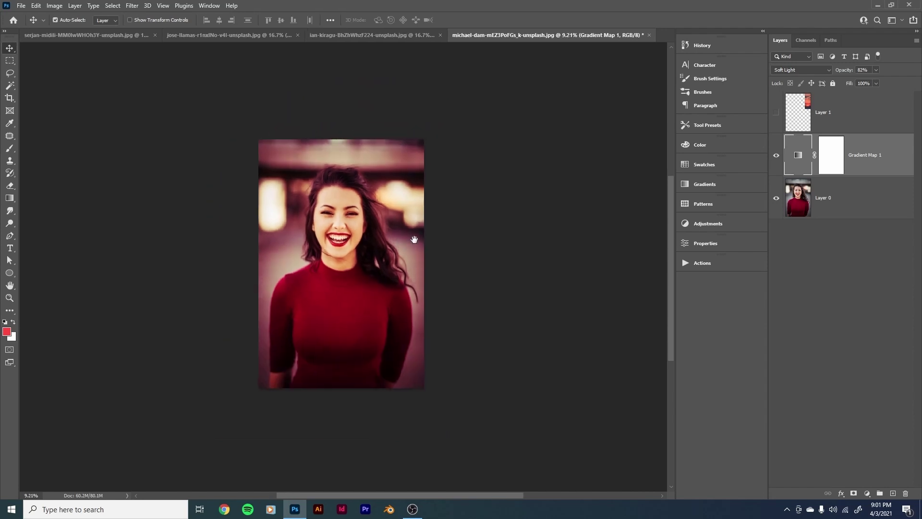
scroll(414, 239, up, 1)
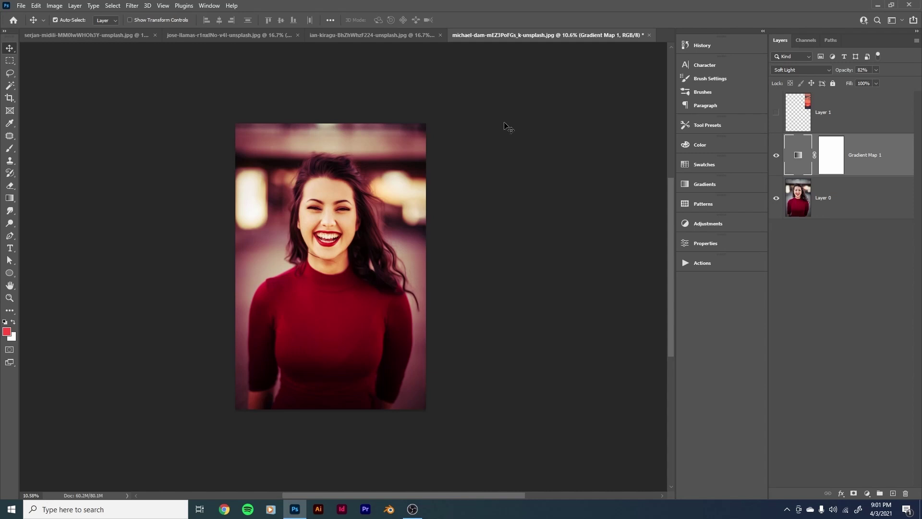
Switch to the photo of the woman in the wheat field and convert its locked background into the regular layer Layer 0
click(373, 35)
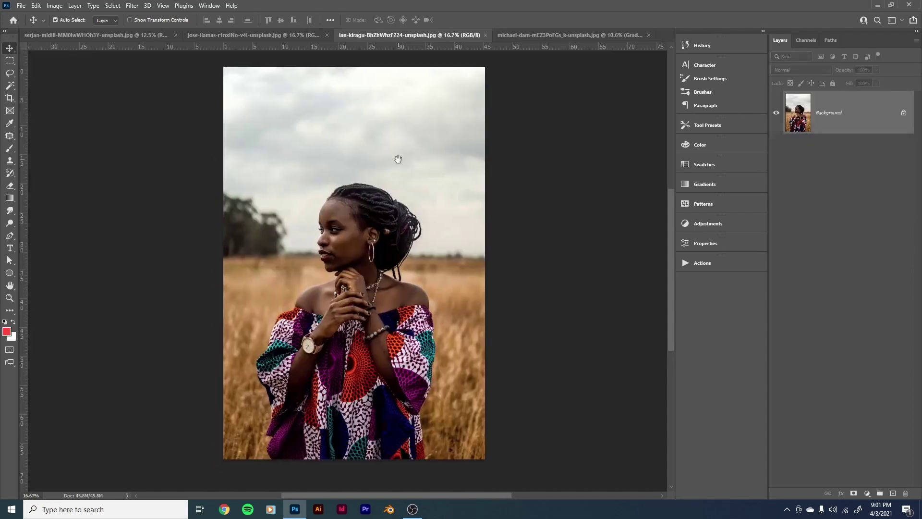
double_click(799, 115)
key(Return)
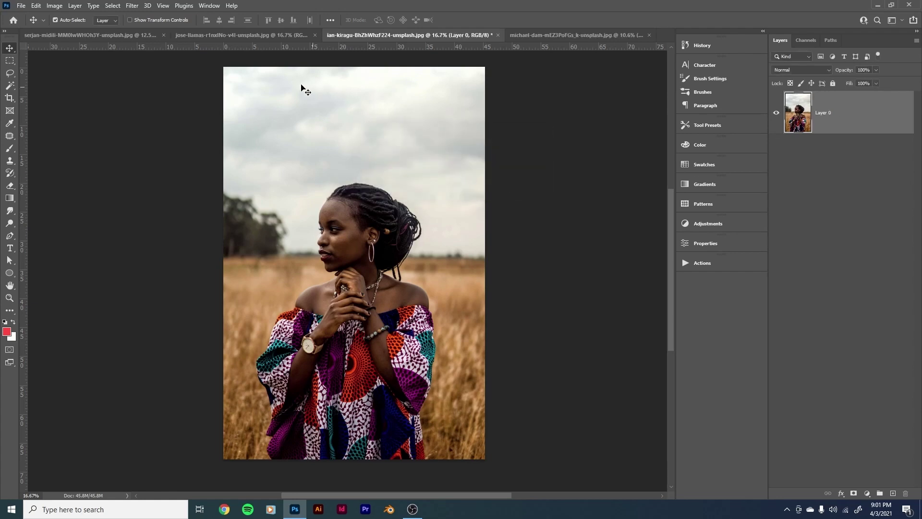
Select a rectangle around the sun and silhouettes in the orange beach sunset photo and copy it into the field portrait's upper-right corner
click(234, 34)
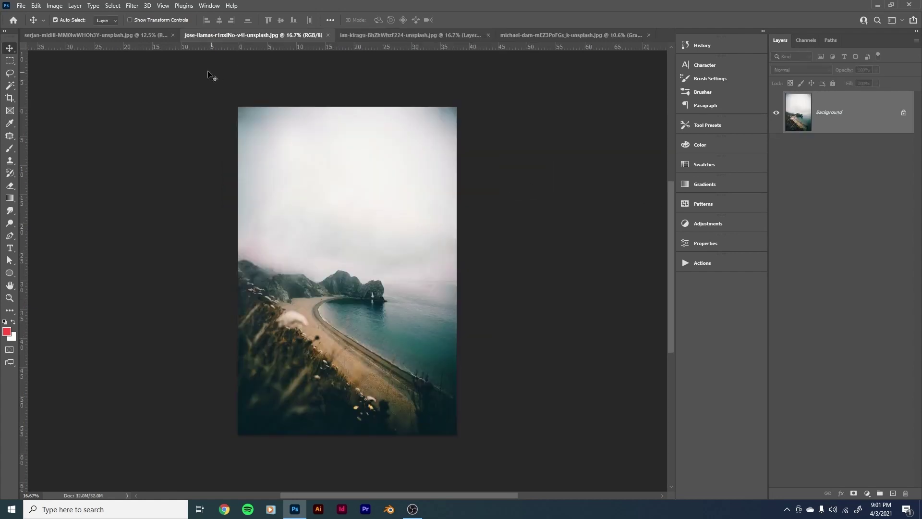
click(120, 35)
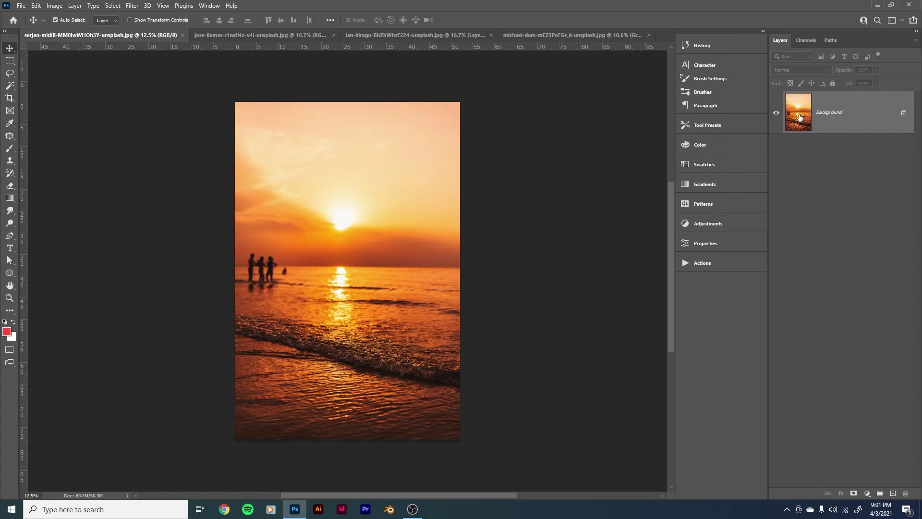
key(m)
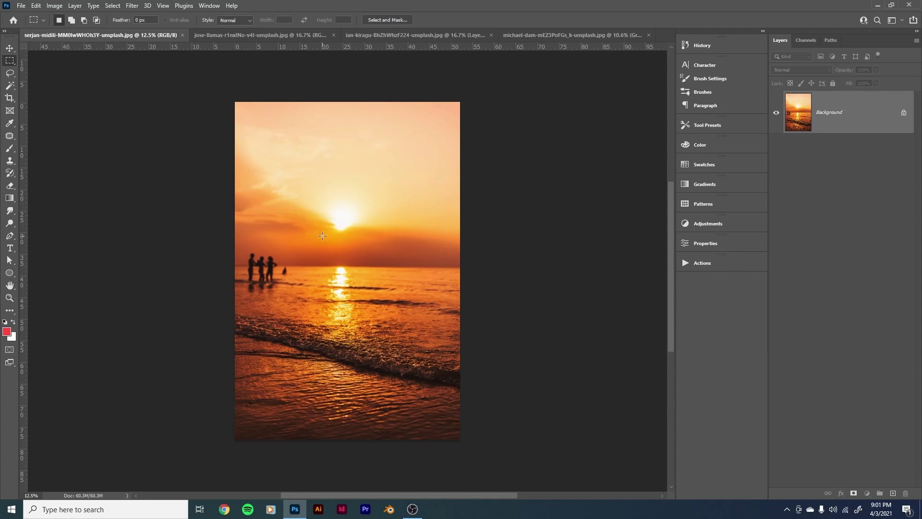
drag(238, 196, 376, 297)
key(v)
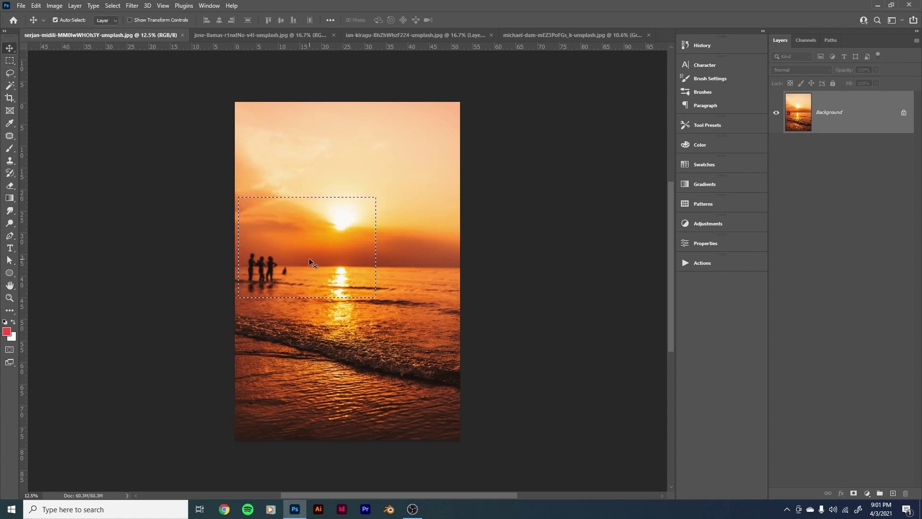
drag(365, 246, 407, 136)
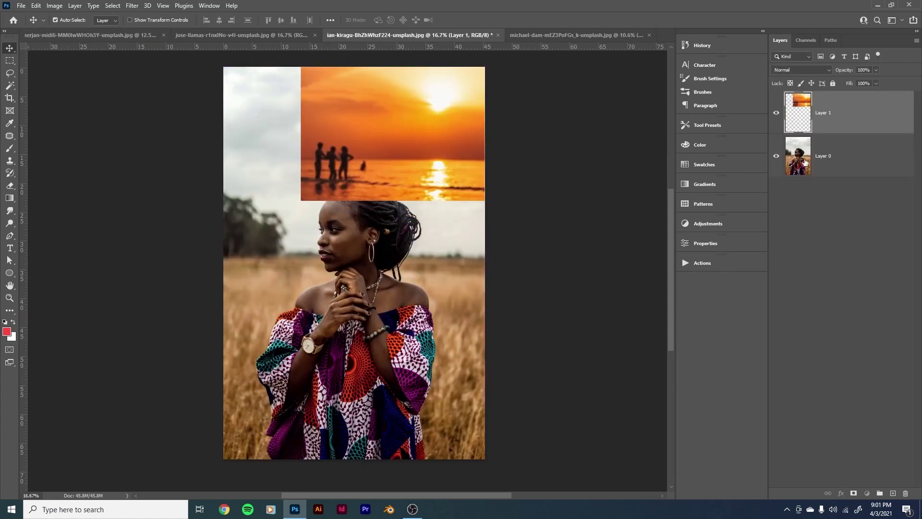
Add a Gradient Map adjustment layer directly above Layer 0 in the field portrait
click(805, 163)
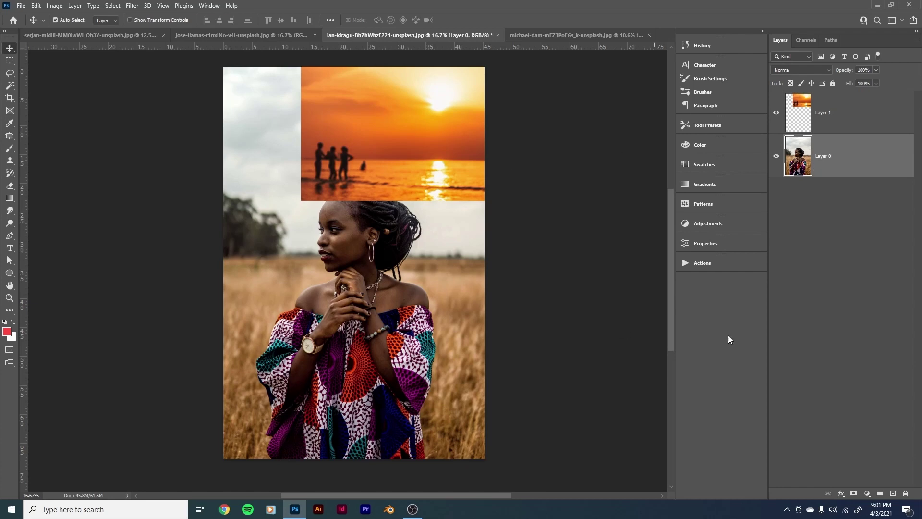
click(868, 494)
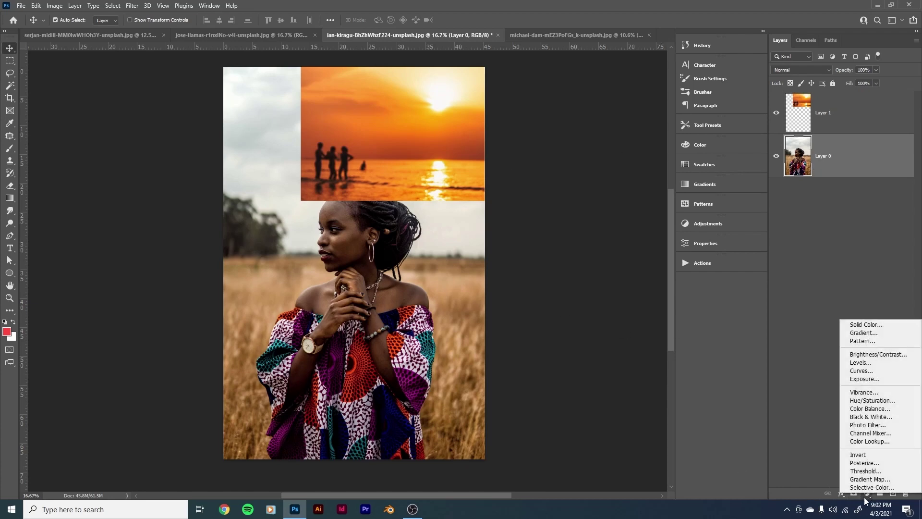
click(872, 479)
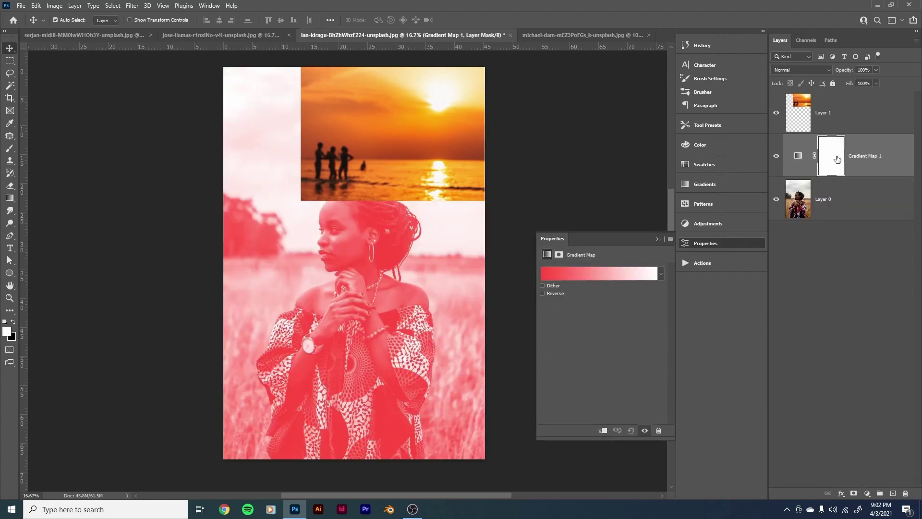
click(798, 156)
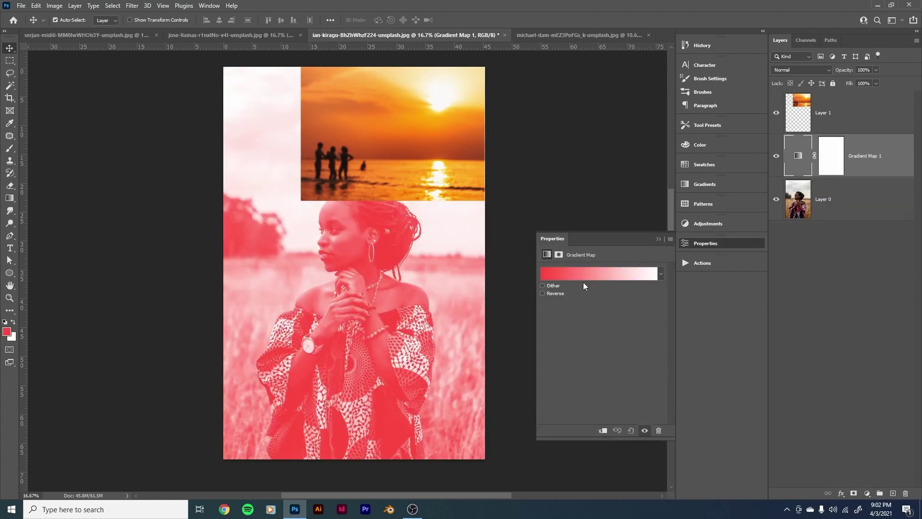
Set the gradient's red stop to near-black #1c1210 sampled from the beach silhouettes, and open the white end stop's color for editing
click(561, 275)
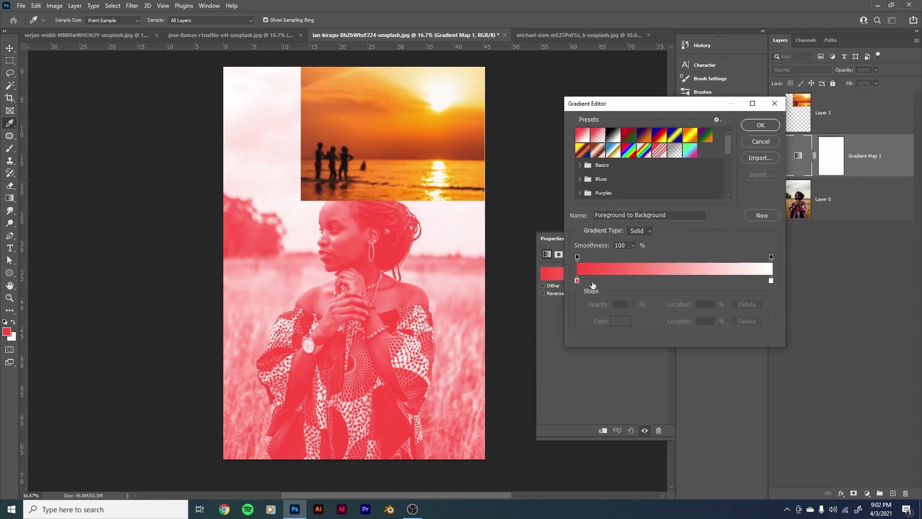
click(578, 282)
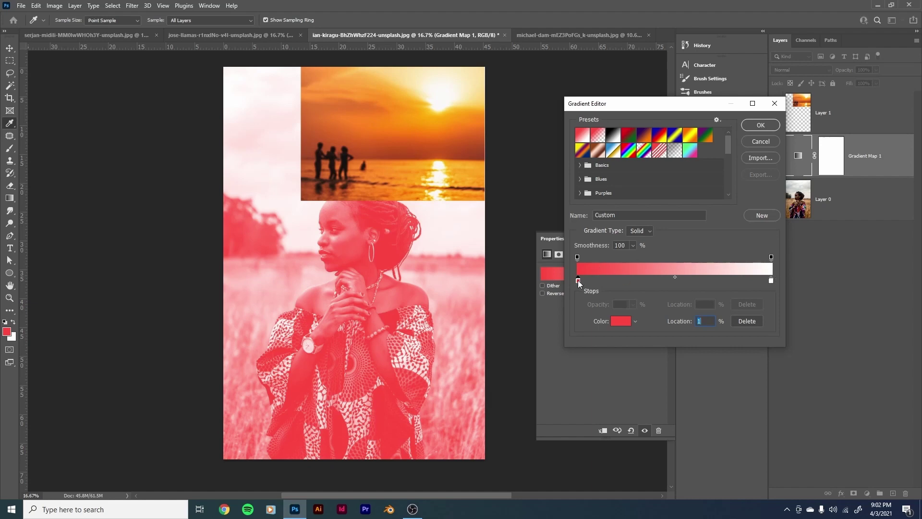
click(622, 322)
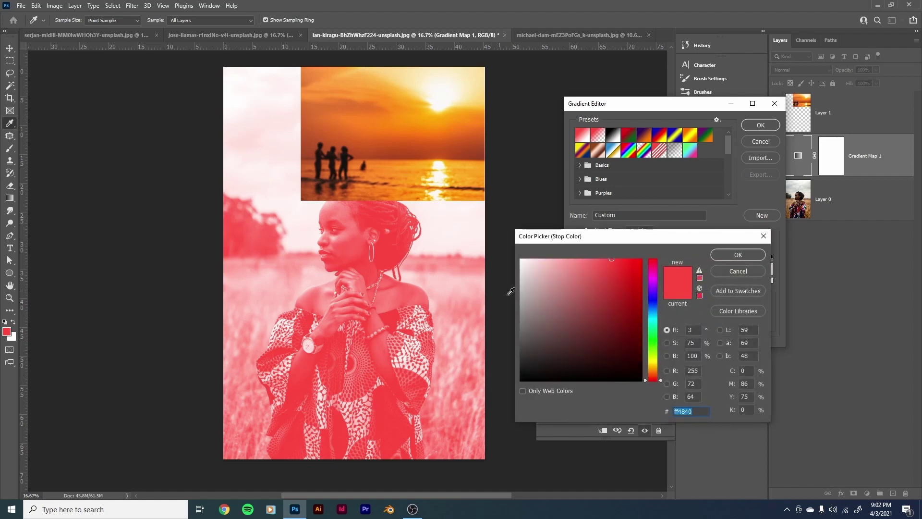
click(336, 156)
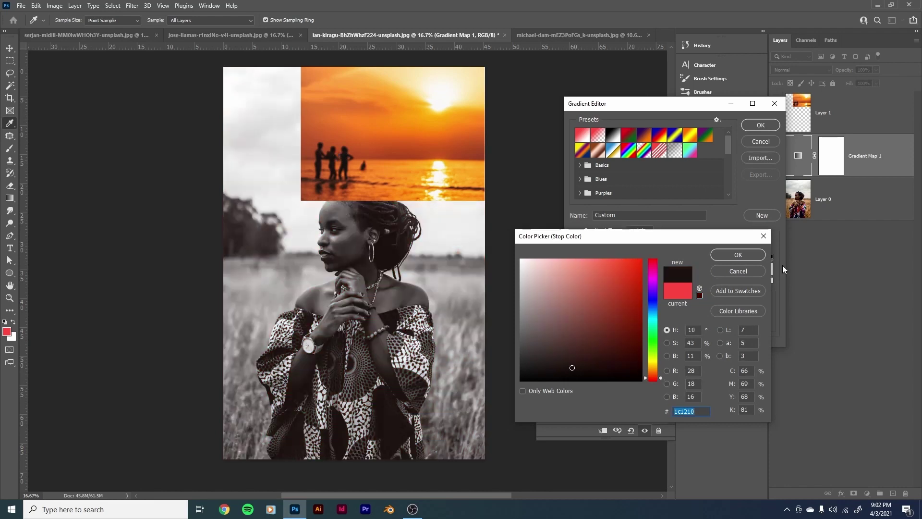
click(739, 254)
click(772, 281)
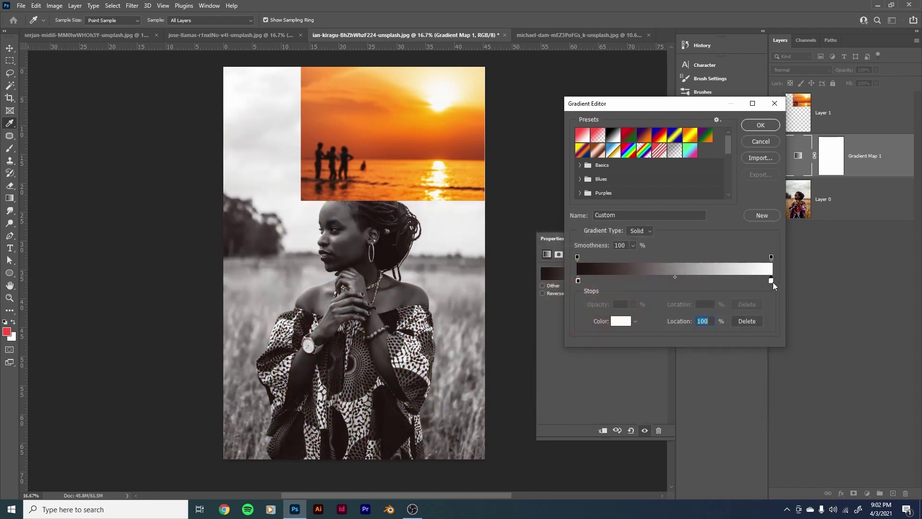
click(621, 321)
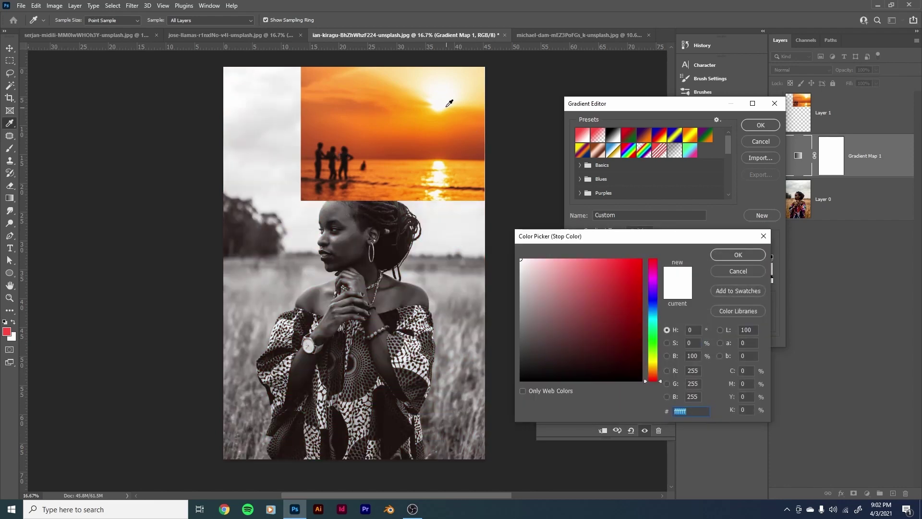
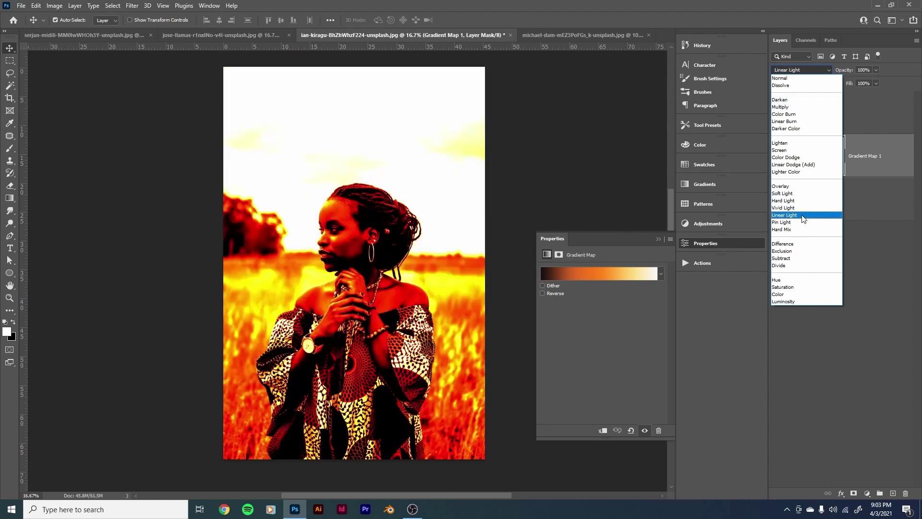
Set the Gradient Map layer's blending mode to Color
click(792, 295)
scroll(399, 211, down, 2)
scroll(375, 226, up, 1)
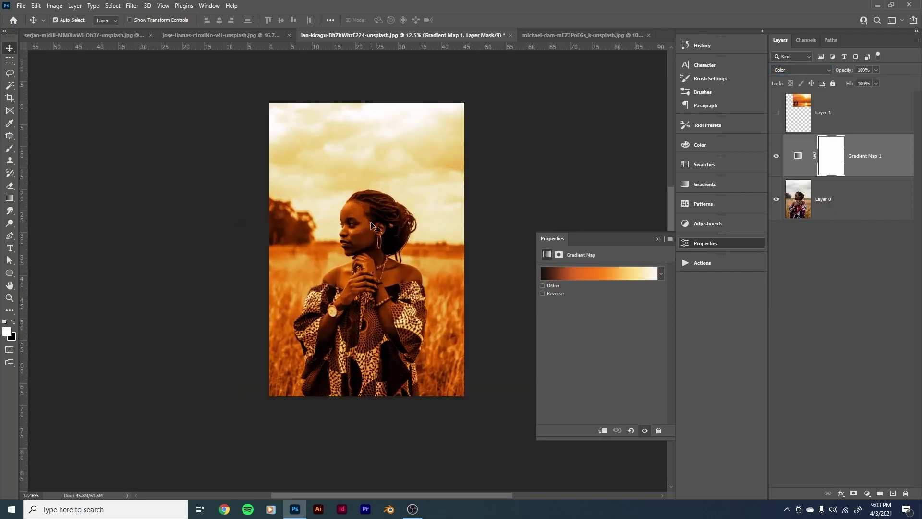
Collapse the layer properties and compare the field portrait with the Gradient Map layer hidden and shown
click(375, 225)
scroll(384, 230, up, 2)
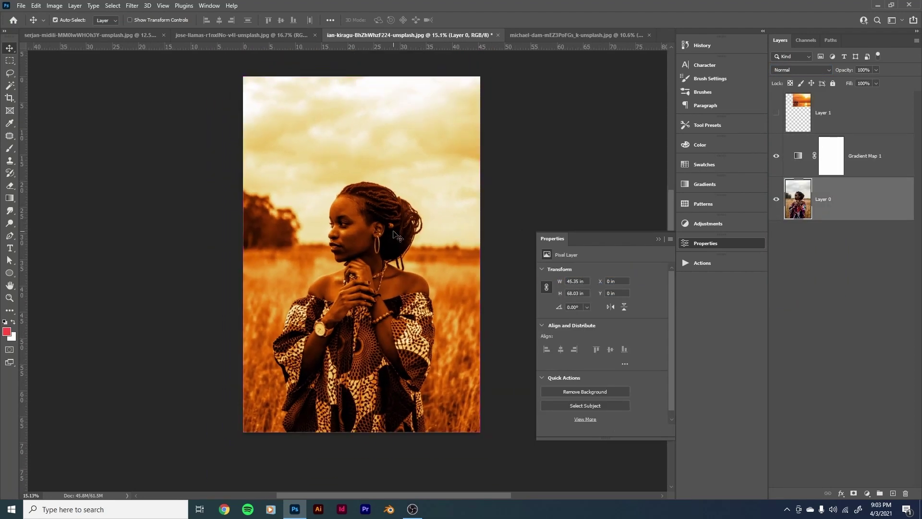
click(671, 239)
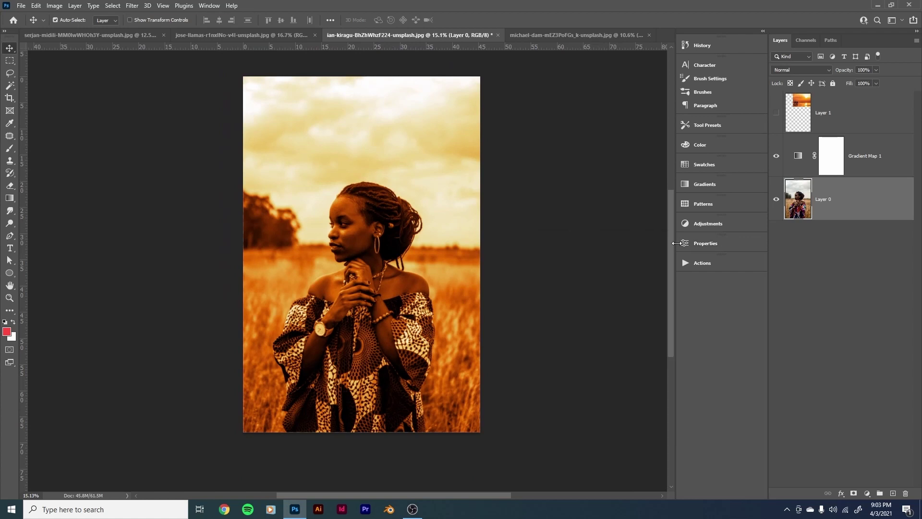
click(777, 156)
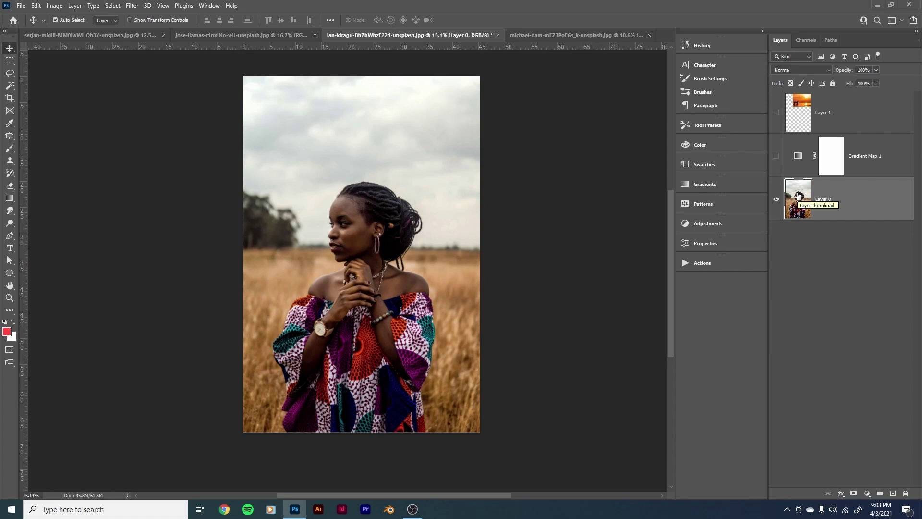
click(777, 155)
Reduce the Gradient Map layer's opacity to 66%
click(799, 156)
drag(423, 237, 410, 252)
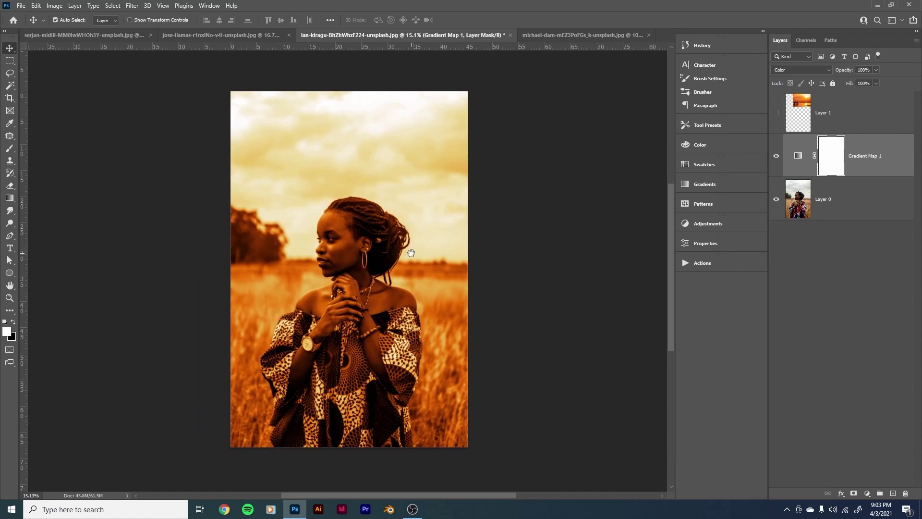
click(799, 159)
click(877, 70)
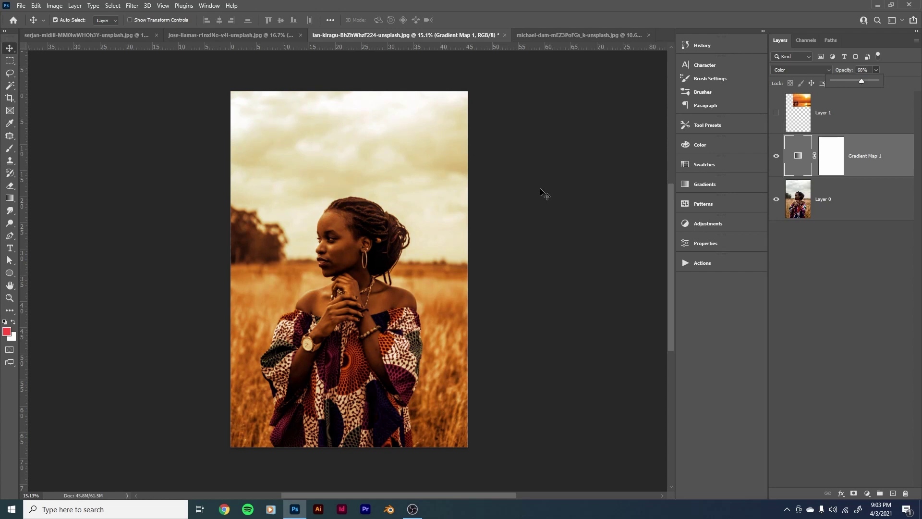
scroll(492, 232, down, 3)
scroll(488, 218, up, 2)
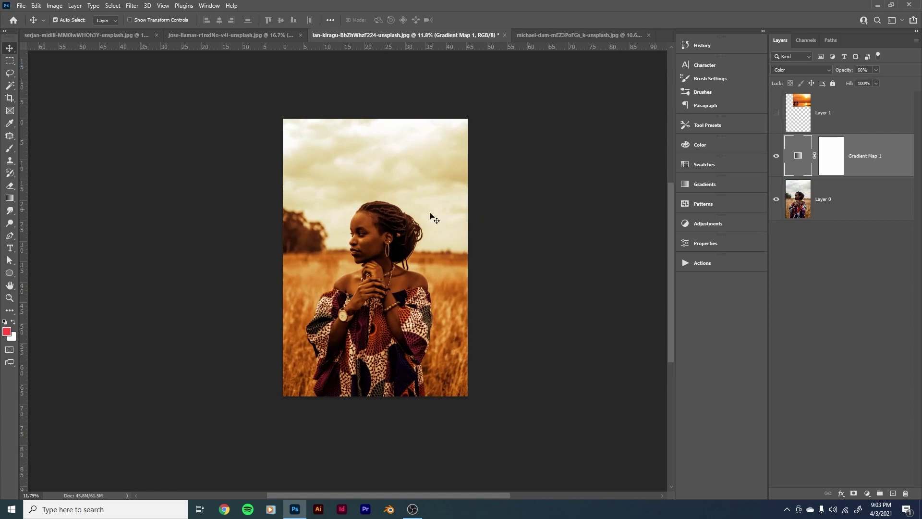
Select a rectangle around the cliffs and bay in the coastal beach photo and copy it into the field portrait's upper-right corner
click(231, 35)
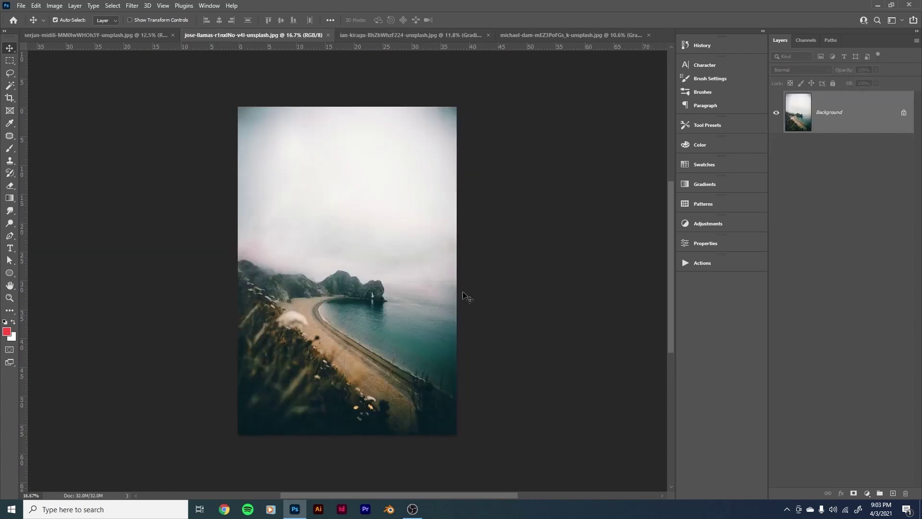
key(m)
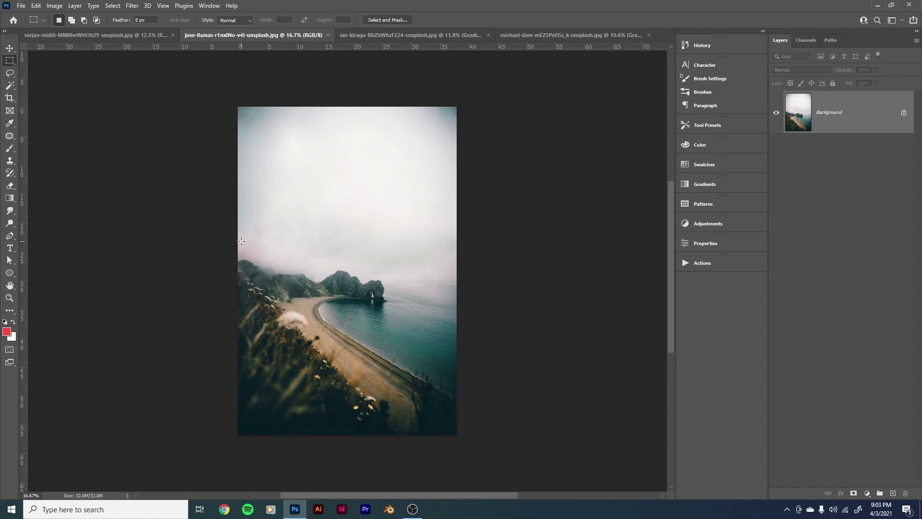
drag(243, 248, 413, 345)
key(v)
drag(352, 314, 408, 164)
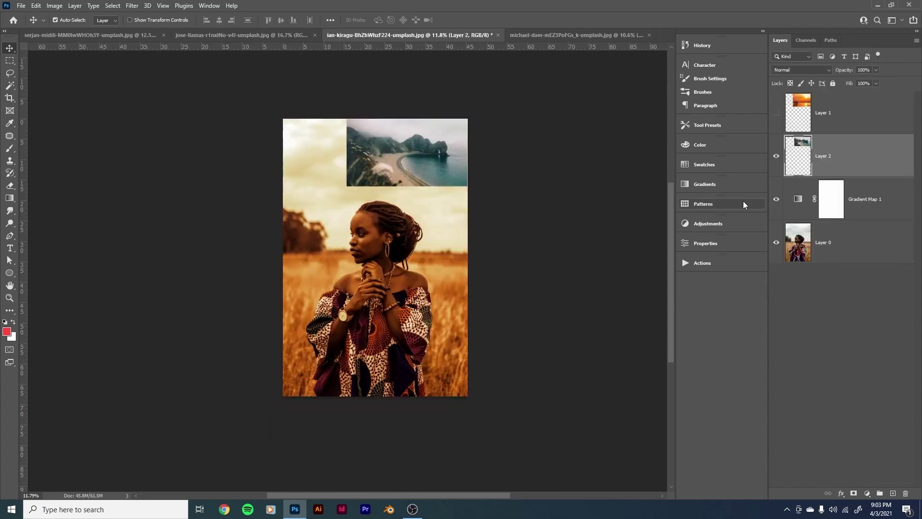
Hide the first Gradient Map layer and add a new Gradient Map adjustment layer directly above Layer 0
click(807, 253)
click(867, 493)
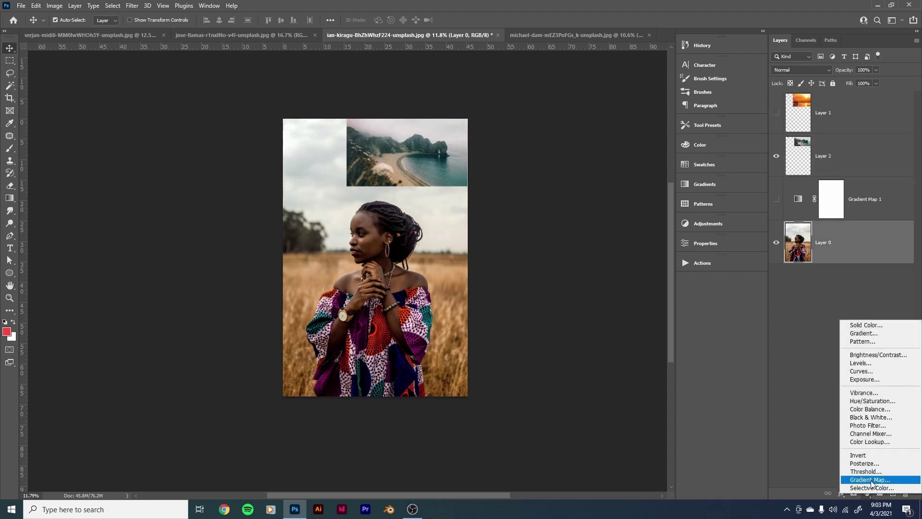
click(863, 488)
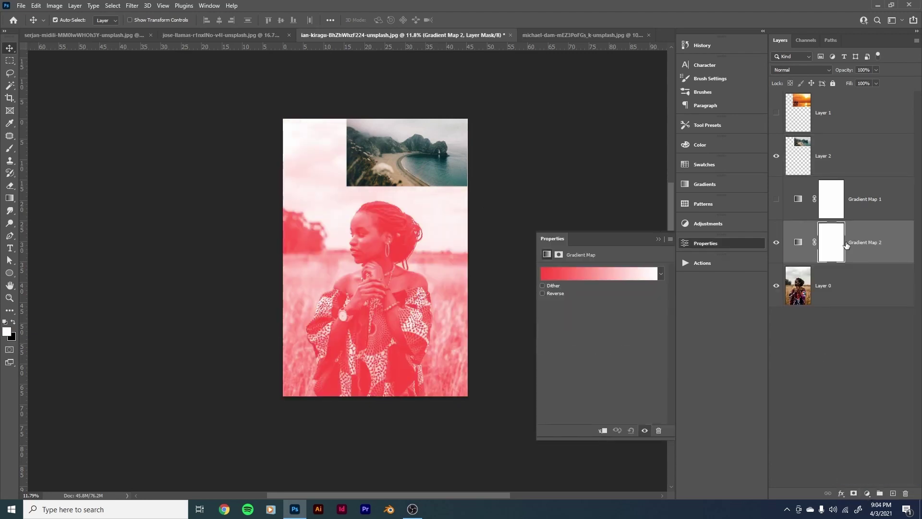
click(798, 244)
Set the new gradient's dark end stop to dark teal #152e33 sampled from the cliff in the coastal image
click(566, 276)
click(577, 280)
click(621, 321)
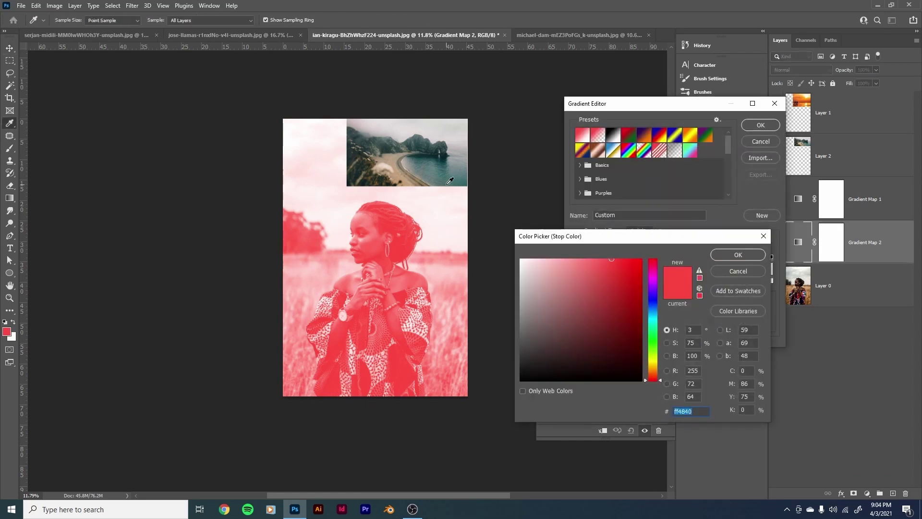
scroll(447, 149, up, 5)
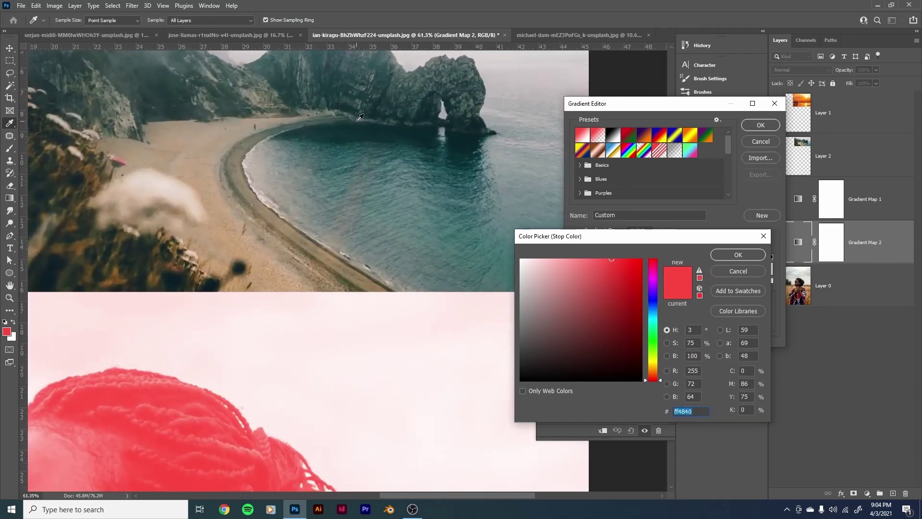
click(383, 99)
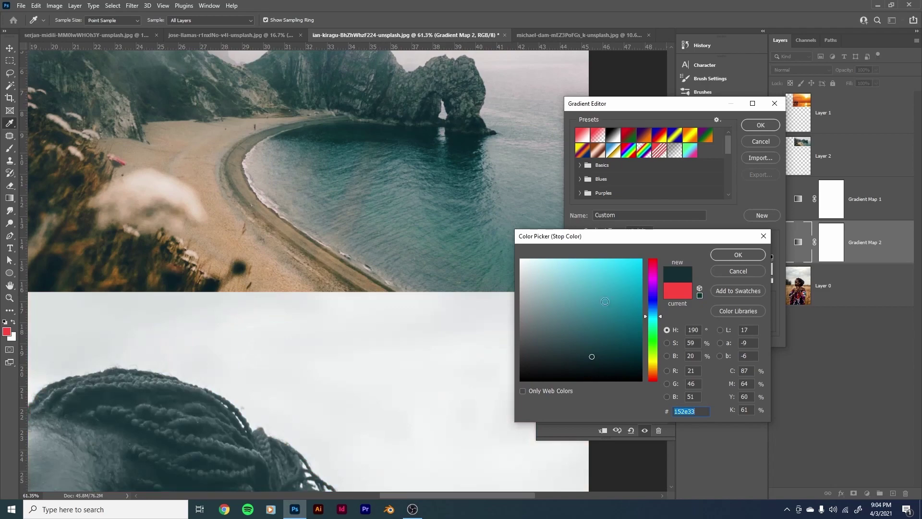
click(738, 255)
scroll(349, 268, down, 2)
scroll(349, 267, down, 4)
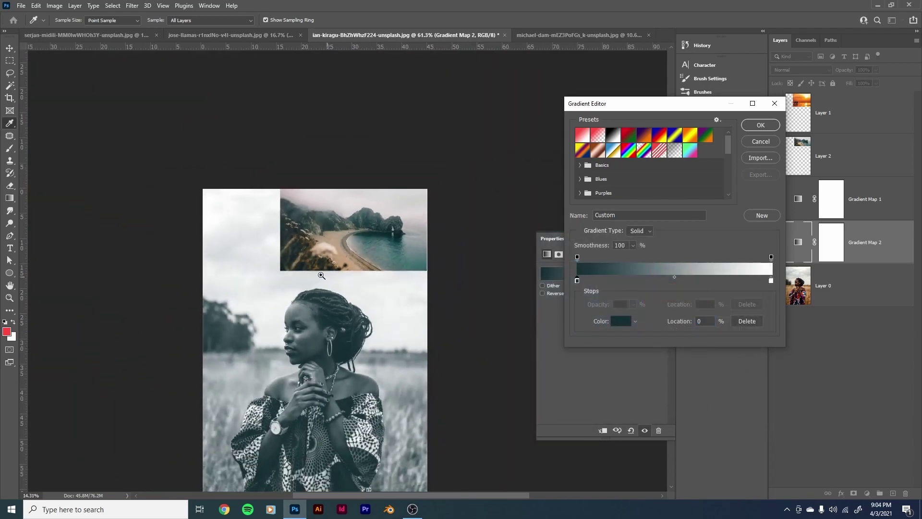
Set the gradient's white end stop to pale gray #d8d2d4 sampled from the coastal image's misty sky
click(771, 281)
click(621, 321)
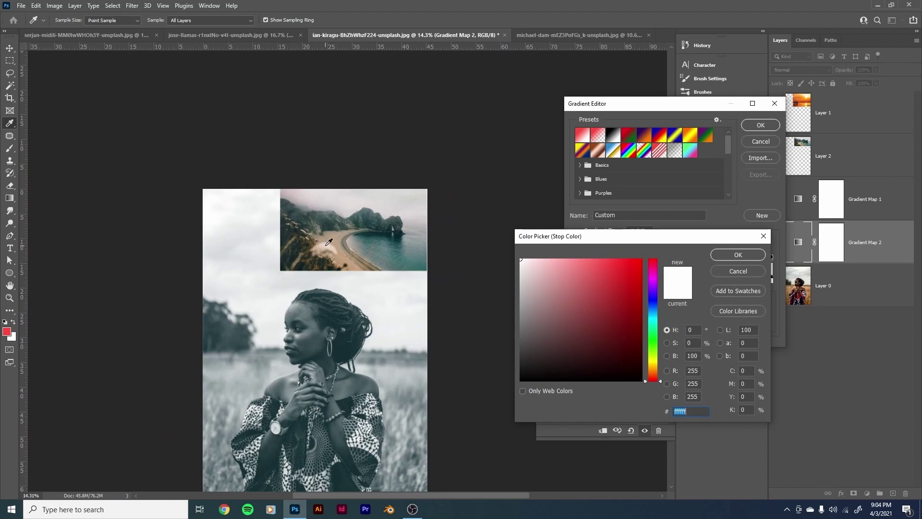
click(413, 217)
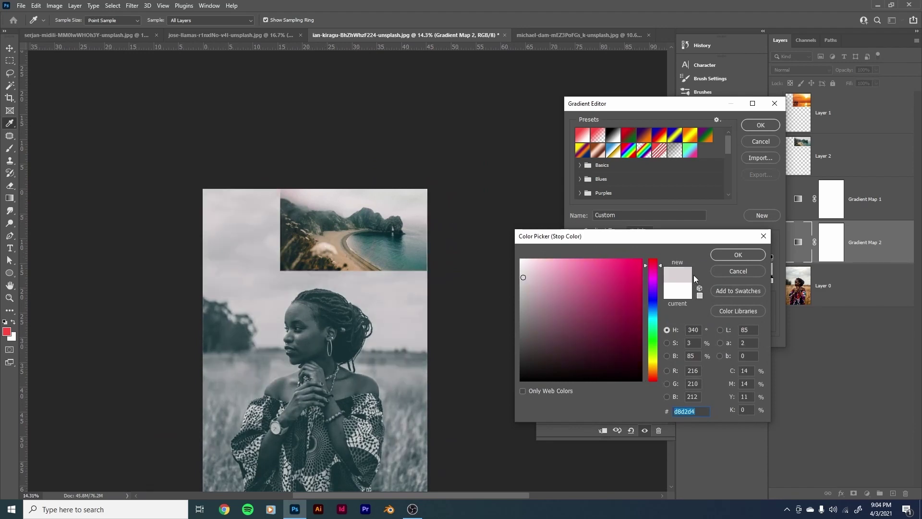
click(725, 253)
Add a middle gradient stop at 54% and color it with the beige sampled from the beach sand
drag(684, 282, 681, 281)
scroll(320, 247, up, 6)
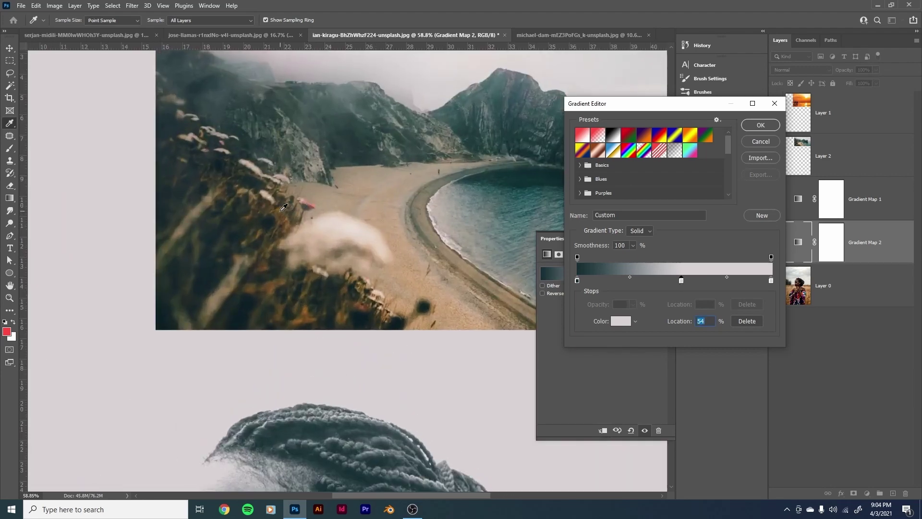
click(396, 222)
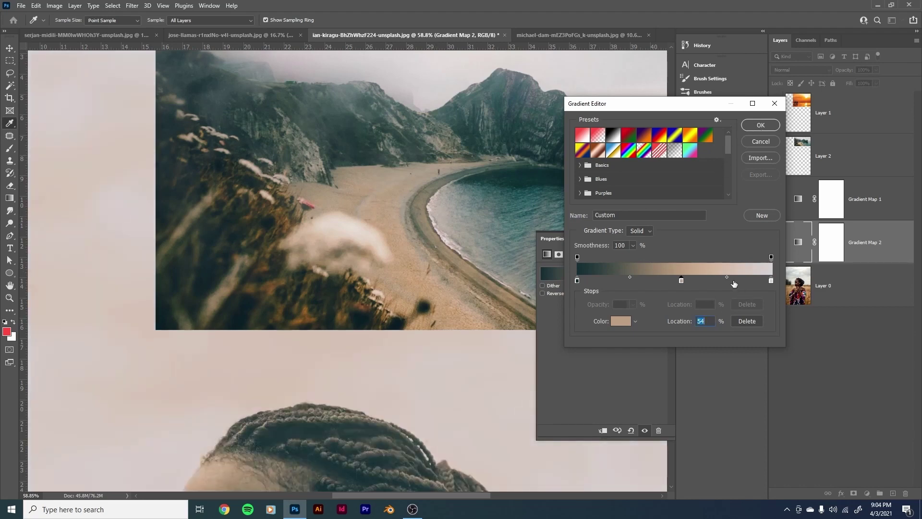
Add a gradient stop at 79% and color it with the teal sampled from the sea water
click(731, 280)
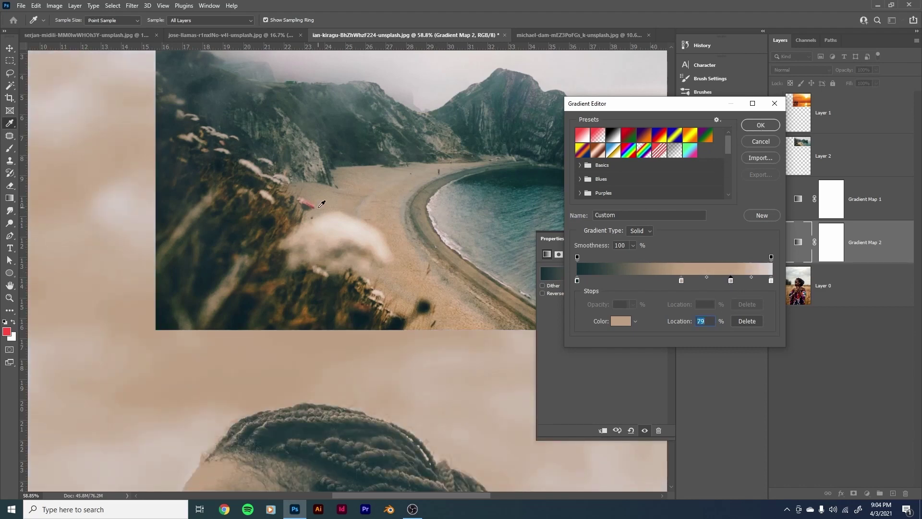
click(438, 216)
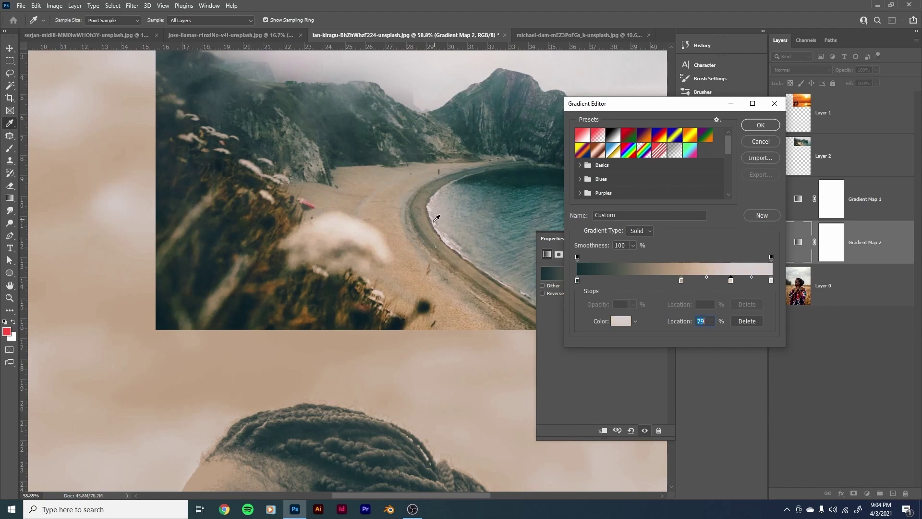
click(438, 215)
click(477, 212)
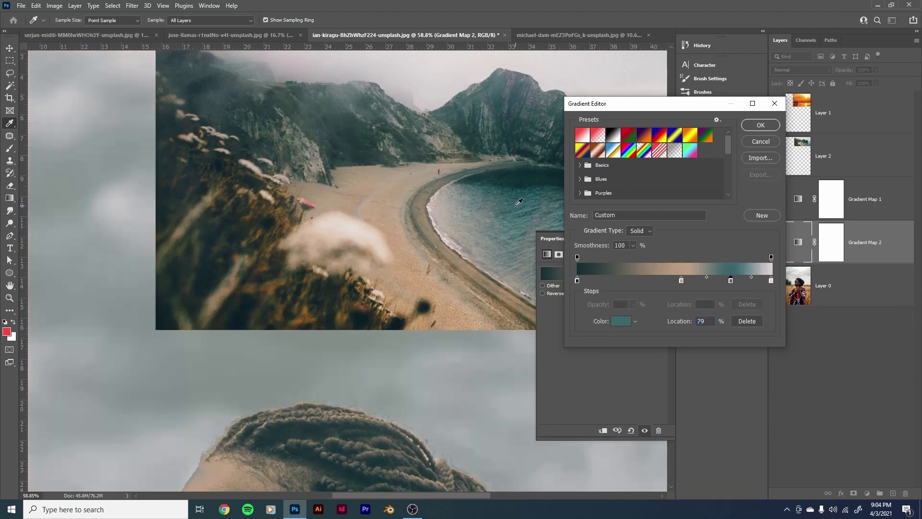
Add a gradient stop at 29% colored with the brown sampled from the dry grass, and apply the gradient
click(632, 281)
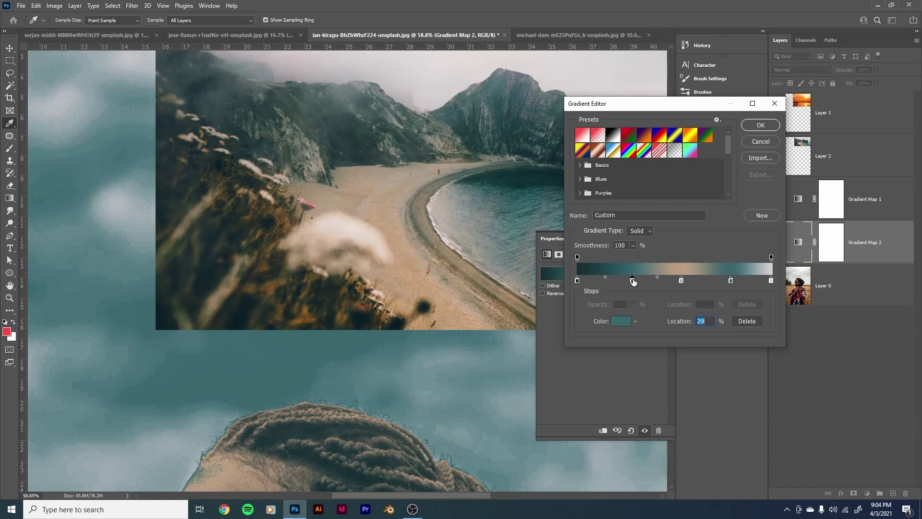
click(282, 210)
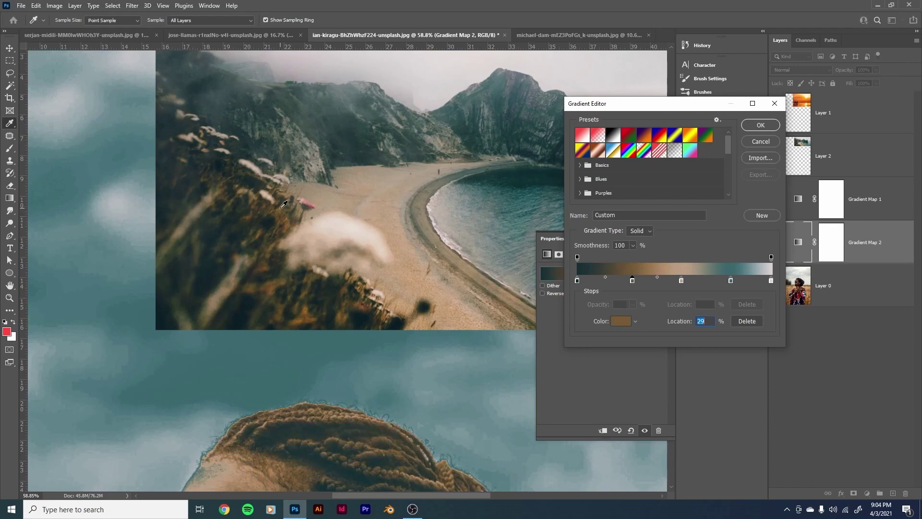
click(761, 125)
click(658, 243)
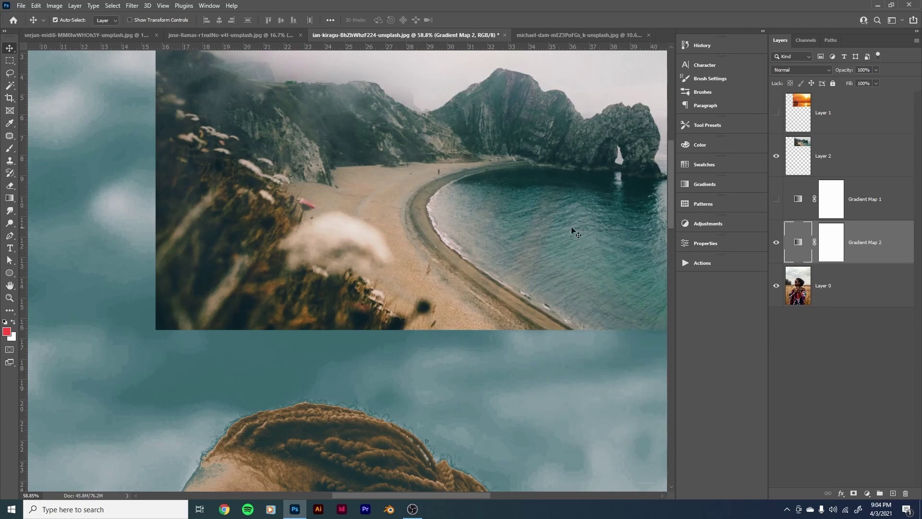
Hide Layer 2, the coastal reference photo, and show the whole graded portrait
drag(531, 229, 445, 248)
click(811, 156)
click(777, 154)
drag(502, 274, 467, 282)
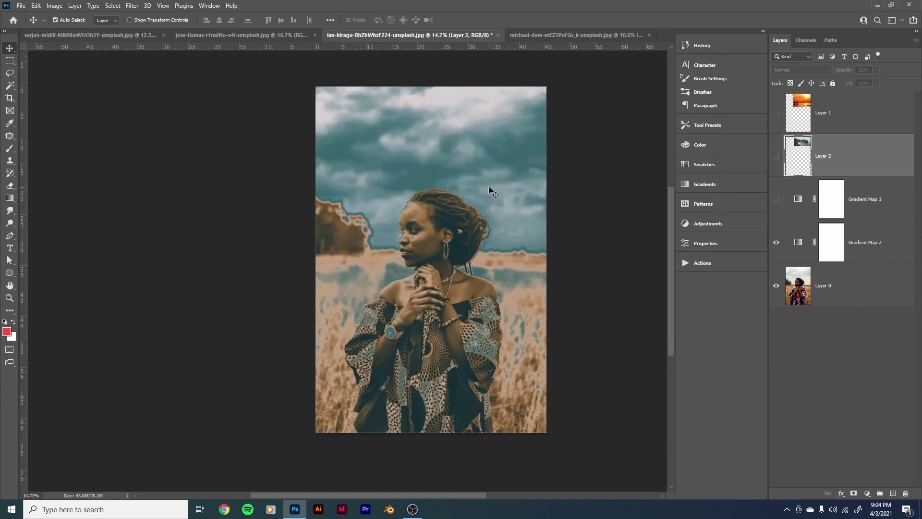
drag(442, 229, 457, 230)
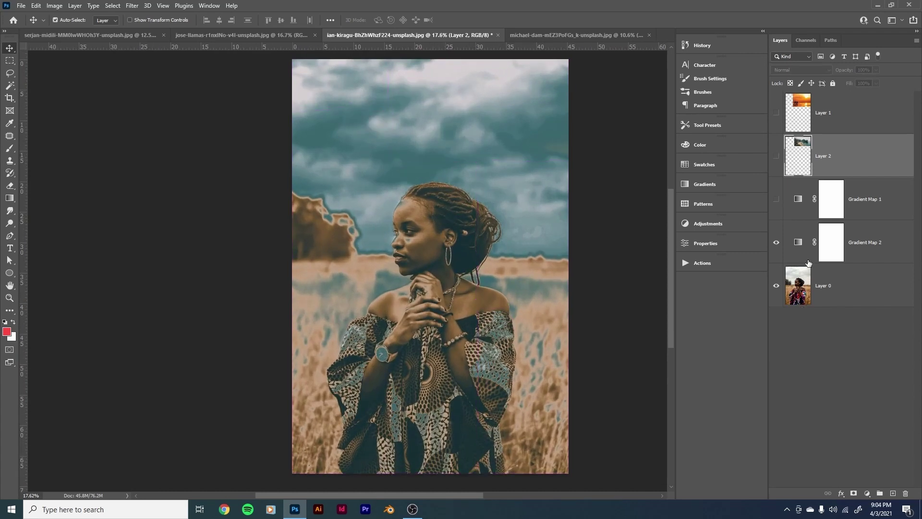
Reorder Gradient Map 2's middle color stops to teal, brown and beige from dark to light, and remove the extra beige stop
double_click(799, 244)
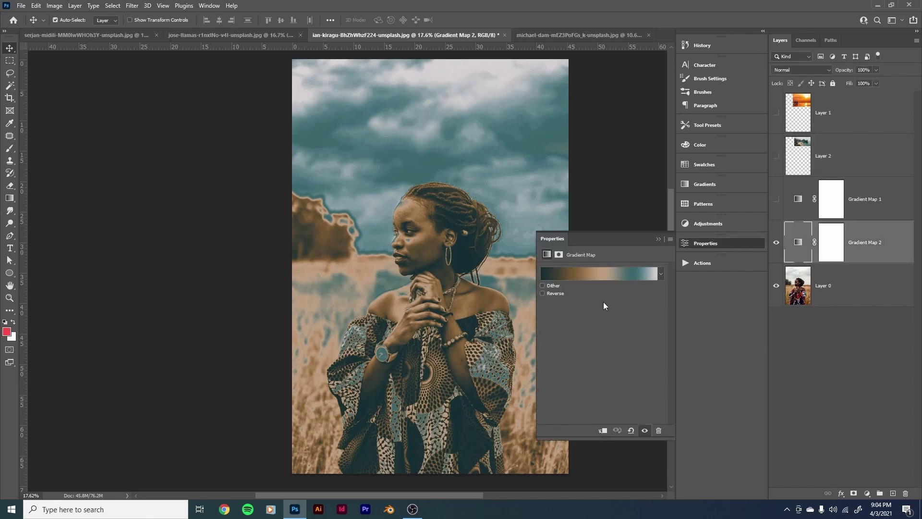
click(604, 274)
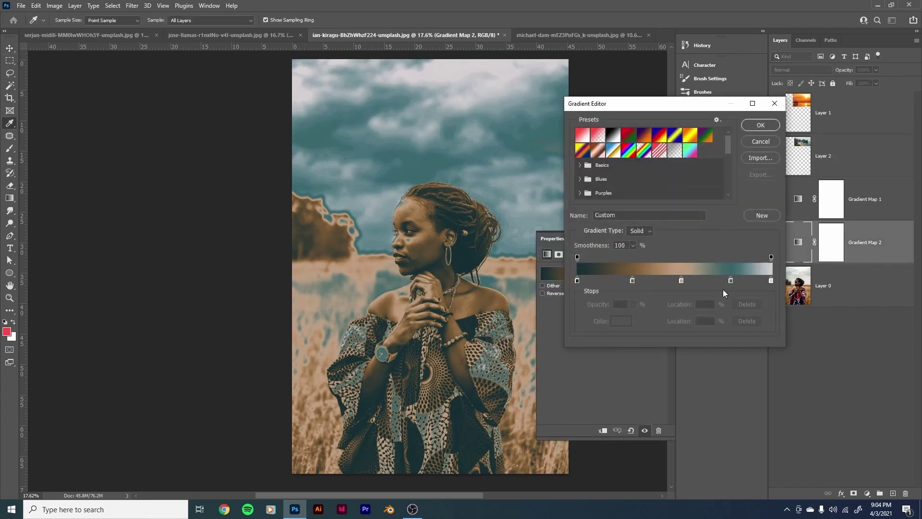
mouse_move(730, 280)
mouse_down()
mouse_move(618, 282)
mouse_move(727, 280)
mouse_up()
drag(660, 284, 690, 286)
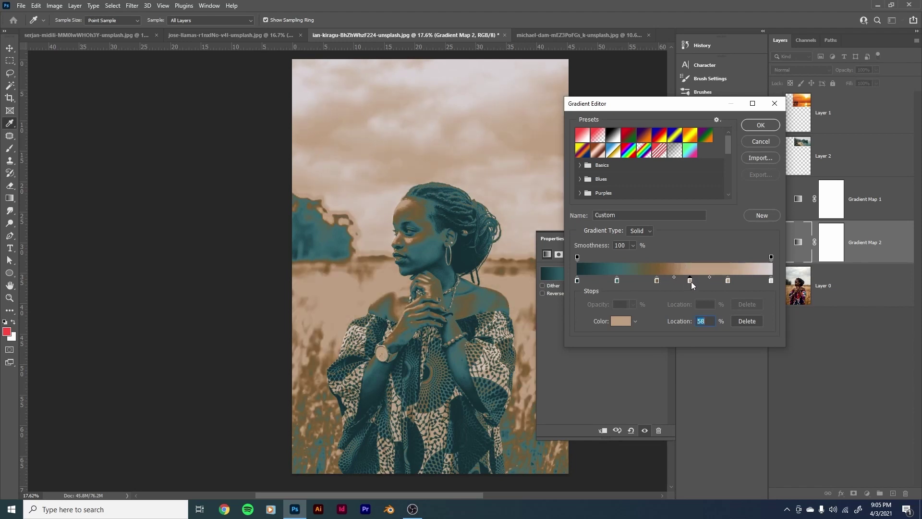
drag(691, 281, 691, 308)
Move the brown stop to about the middle of the gradient and the teal stop to 28%, and apply the gradient
drag(656, 281, 682, 280)
drag(616, 280, 633, 284)
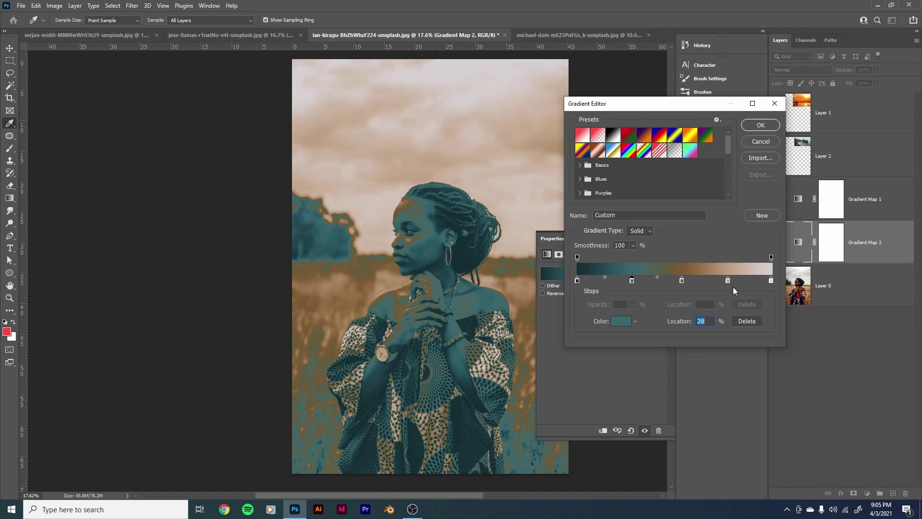
click(762, 126)
click(658, 239)
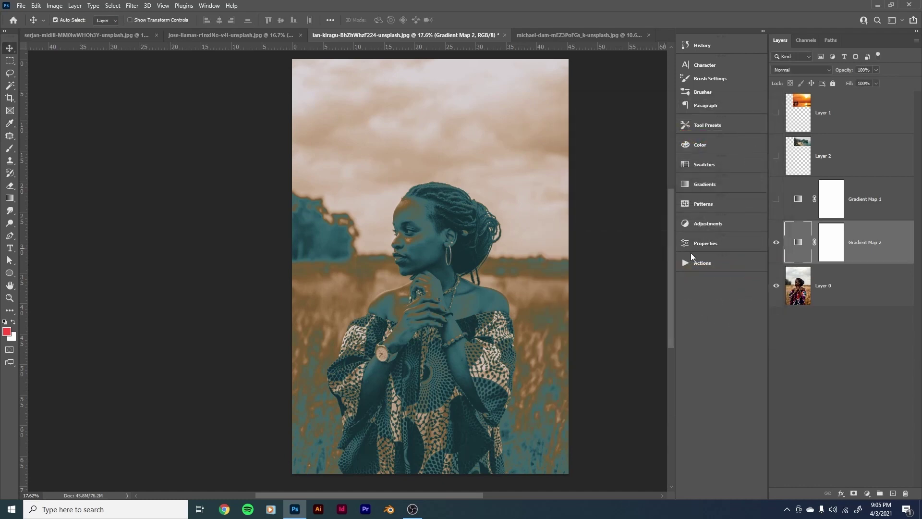
Set Gradient Map 2's blend mode to Color and its opacity to 49%
click(787, 71)
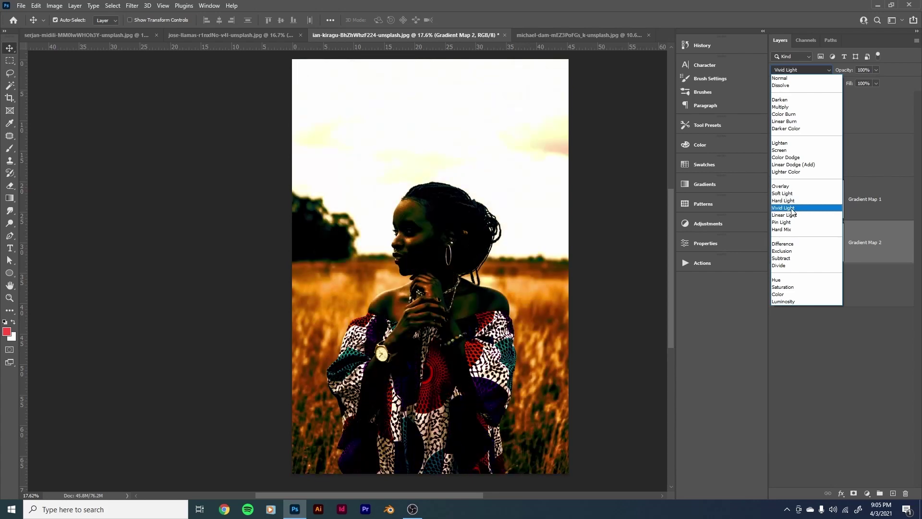
click(790, 295)
drag(485, 227, 424, 221)
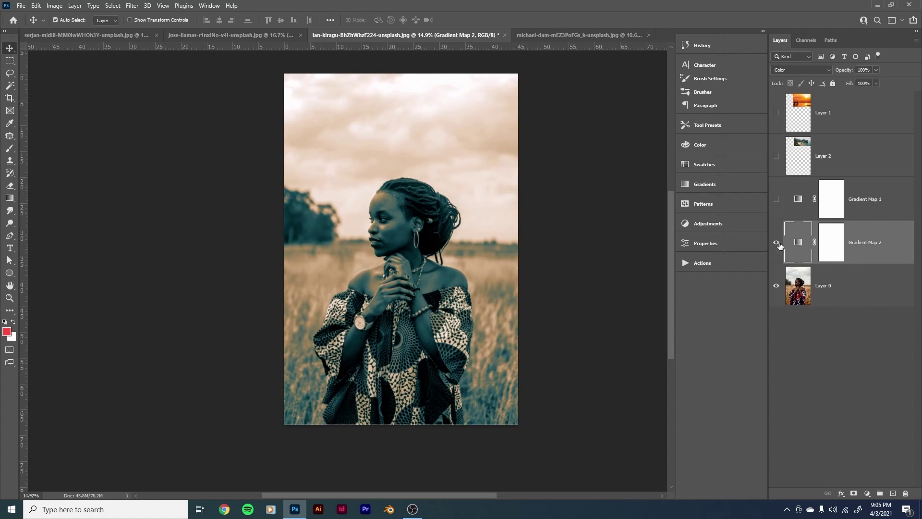
click(876, 70)
drag(856, 81, 800, 85)
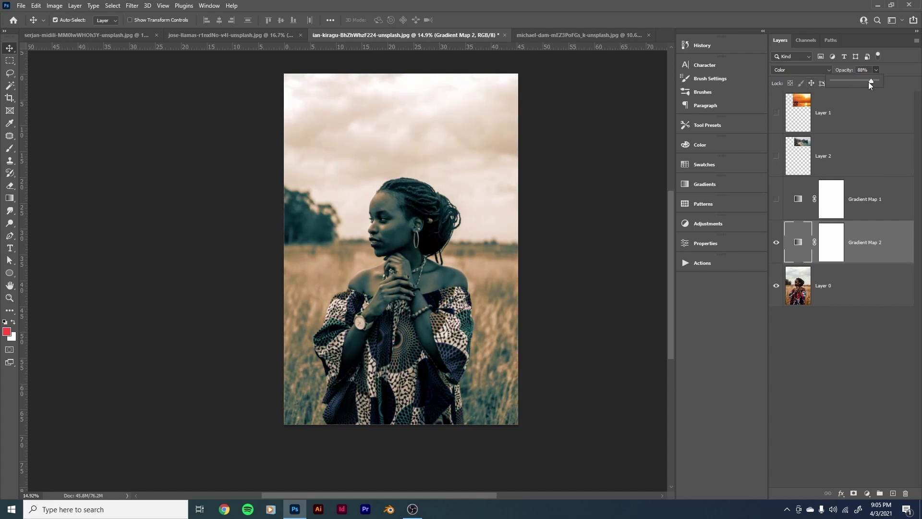
drag(858, 80, 856, 80)
click(537, 262)
Compare the portrait with and without Gradient Map 2, and add a Levels adjustment layer directly above Layer 0
click(799, 287)
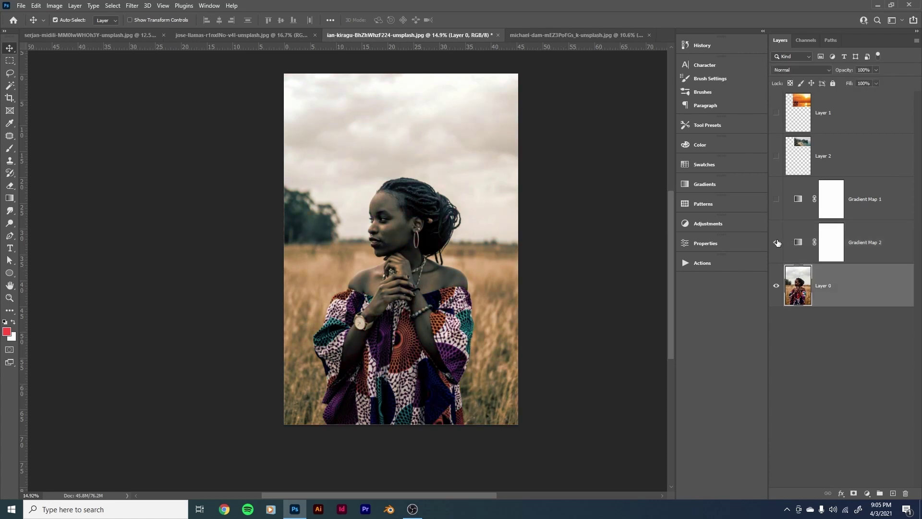
click(776, 243)
click(867, 493)
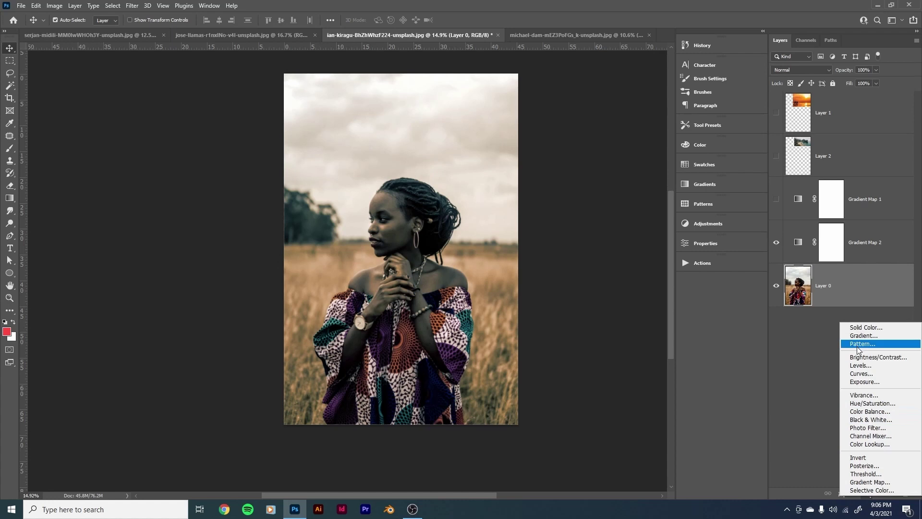
click(861, 365)
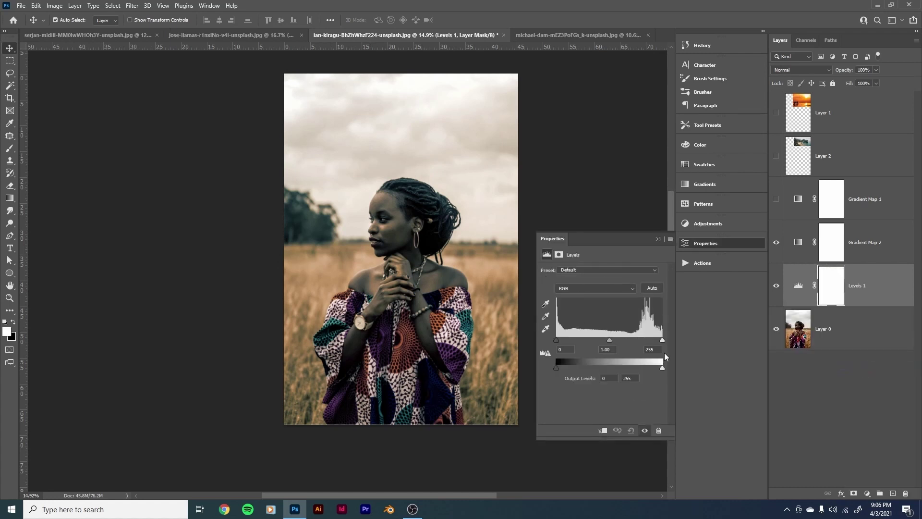
Set the Levels midtones to 1.30 and white point to 248, raise the black point slightly, and compare before and after
drag(609, 341, 601, 340)
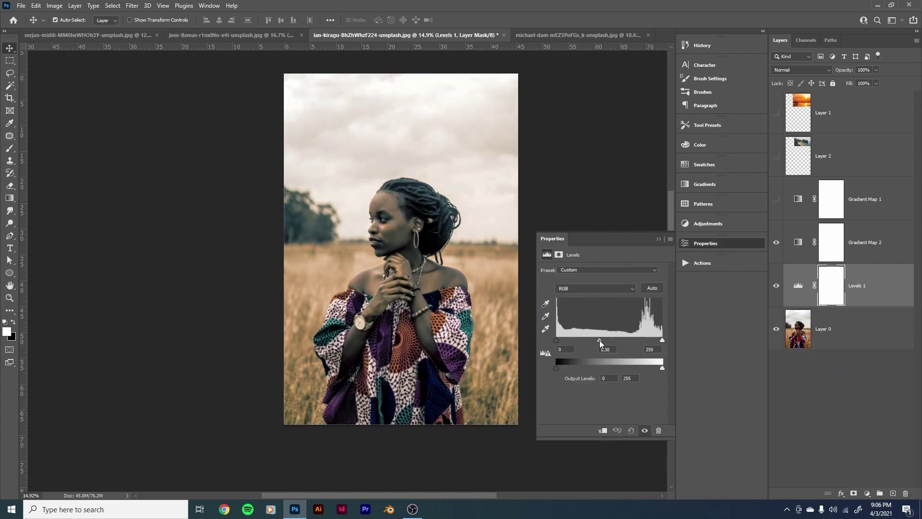
drag(663, 340, 659, 341)
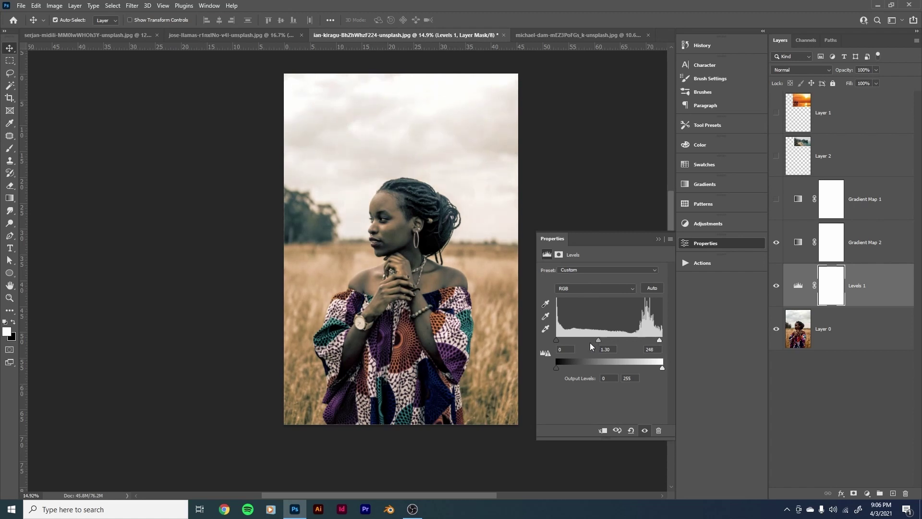
drag(557, 340, 561, 340)
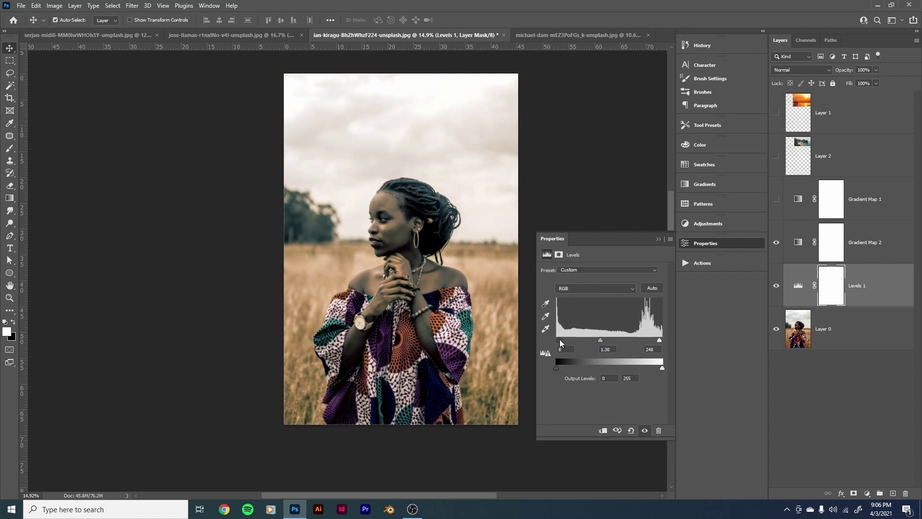
click(658, 239)
click(776, 286)
click(776, 286)
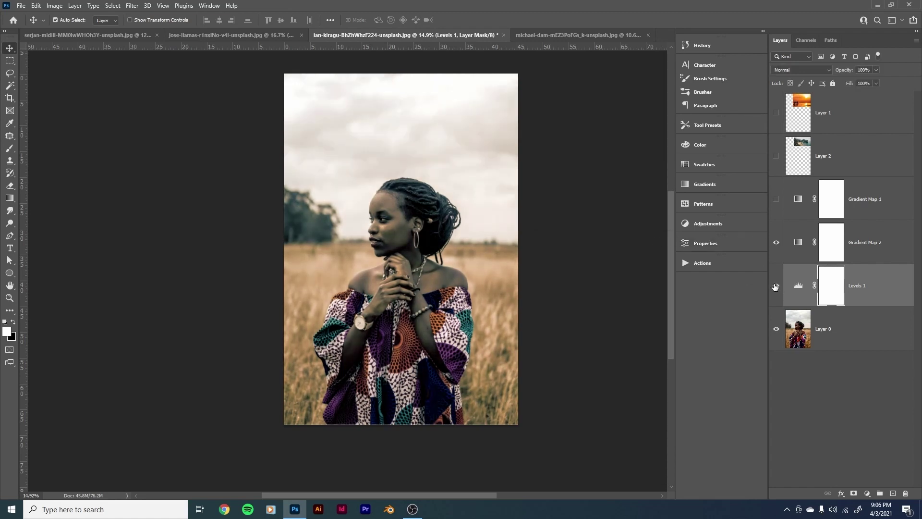
Select the Gradient Map 2 layer and inspect the brightened portrait with its Color grade at 49% opacity
click(798, 245)
key(shift+alt+c)
key(4)
key(9)
scroll(571, 231, down, 3)
scroll(519, 212, up, 4)
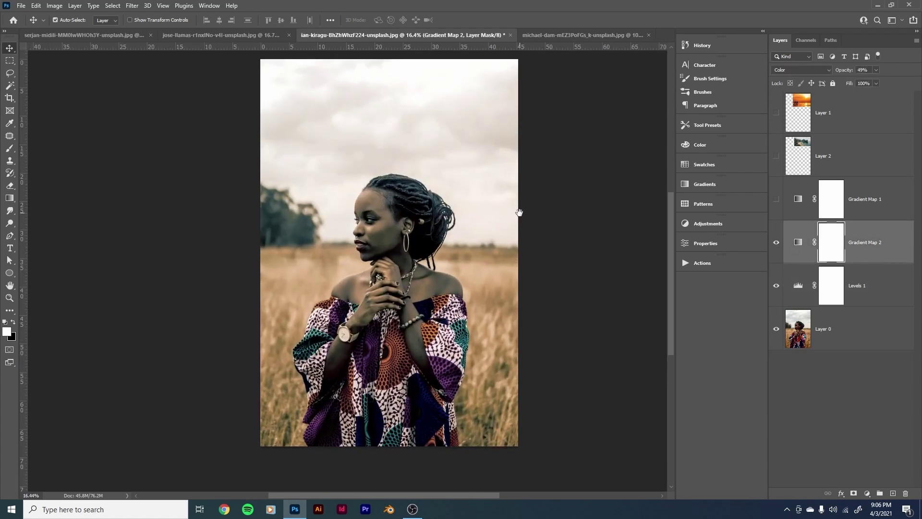
key(ctrl)
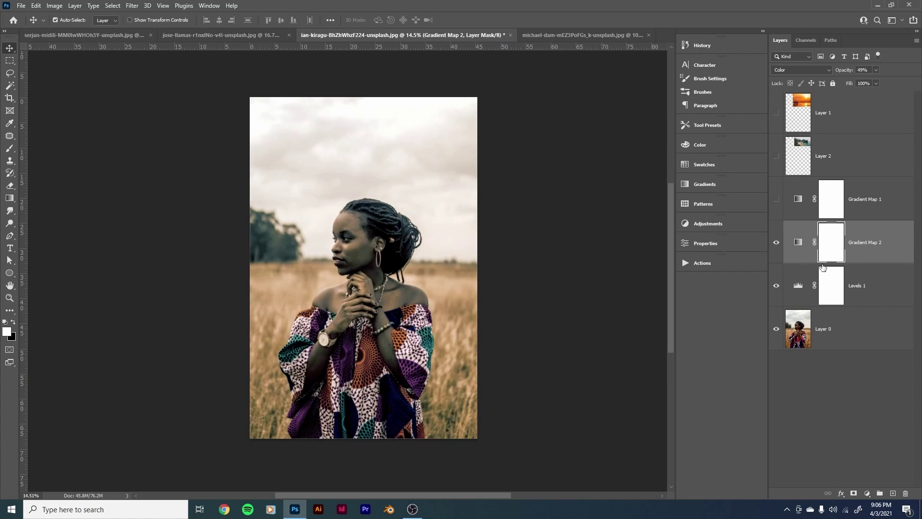
Hide Gradient Map 2, show Gradient Map 1 instead, and set Gradient Map 1's opacity to 49%
click(777, 242)
click(777, 199)
click(799, 200)
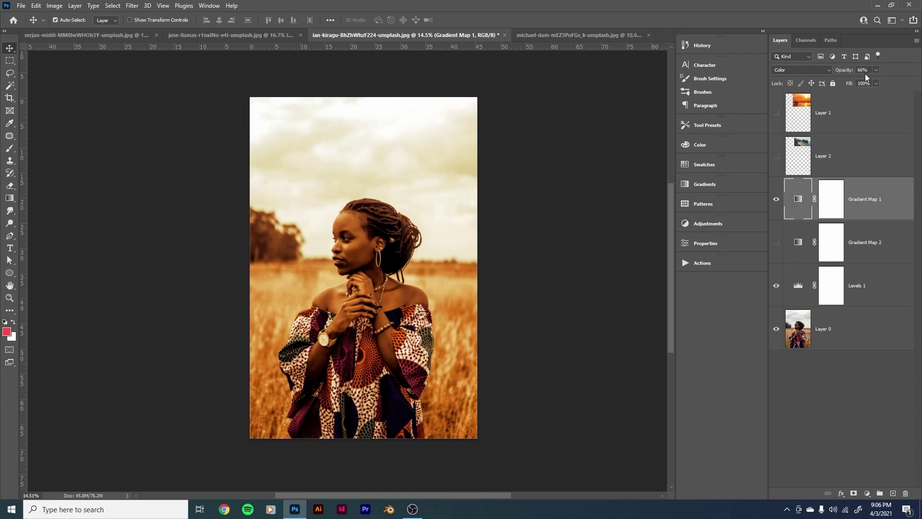
drag(869, 79, 868, 80)
click(802, 340)
click(802, 286)
click(799, 249)
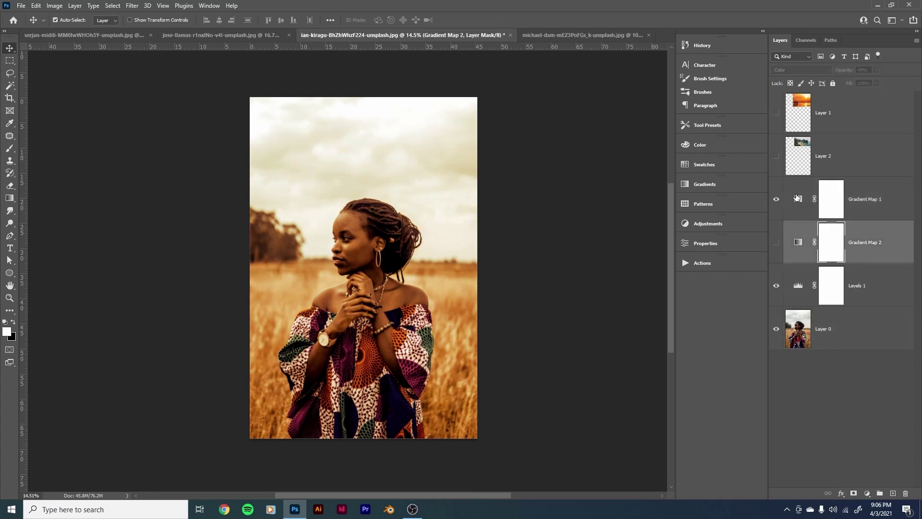
click(797, 198)
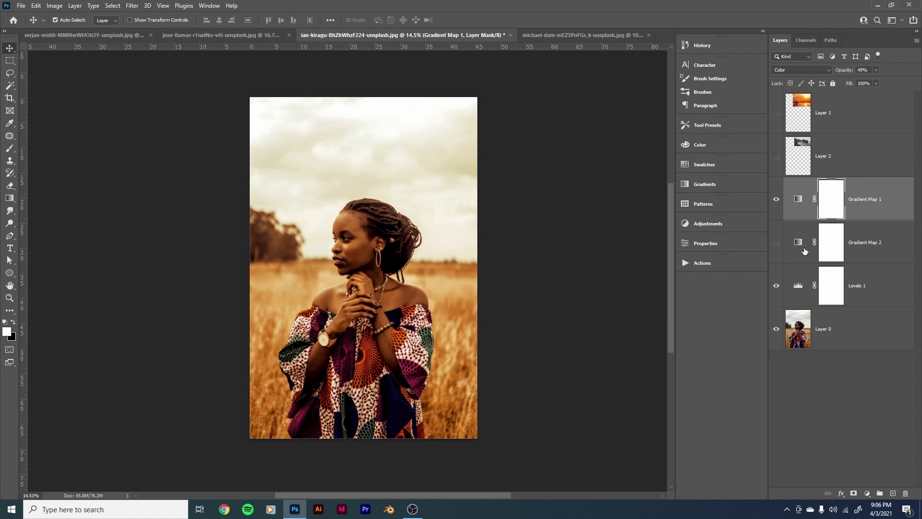
scroll(480, 248, right, 2)
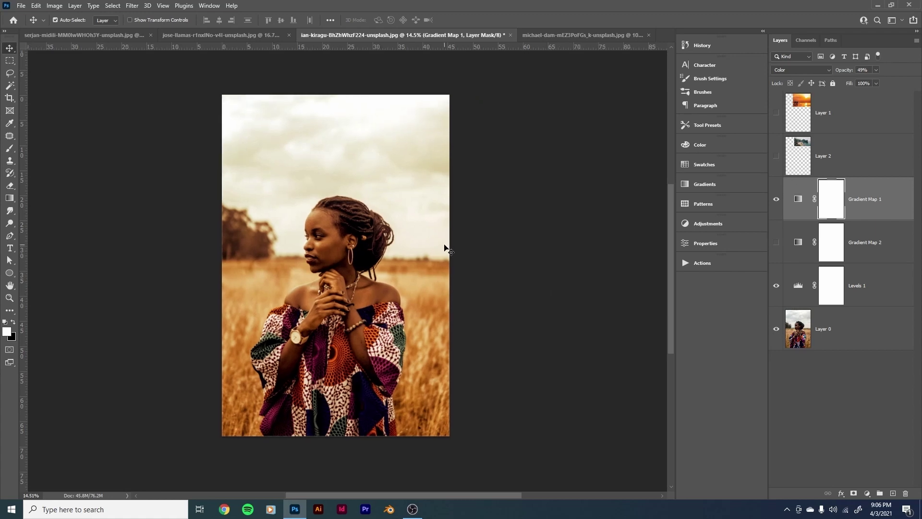
scroll(428, 251, left, 2)
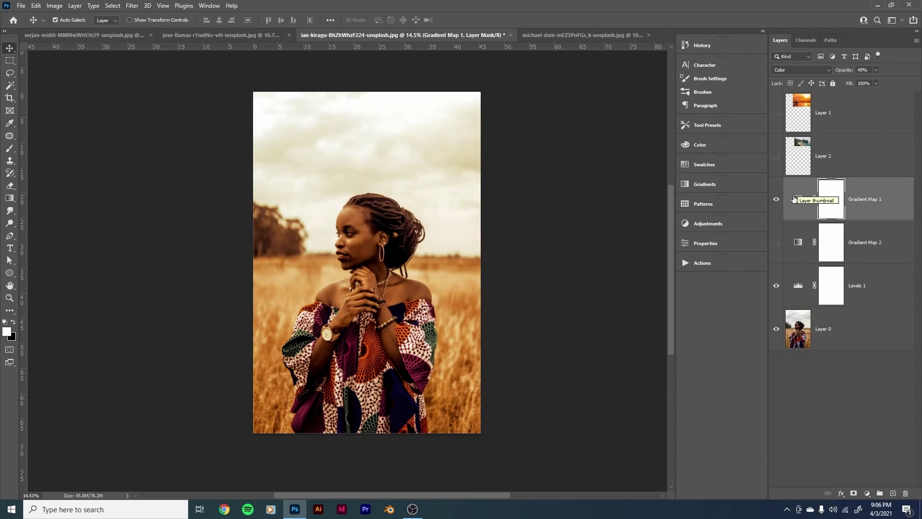
drag(466, 249, 457, 245)
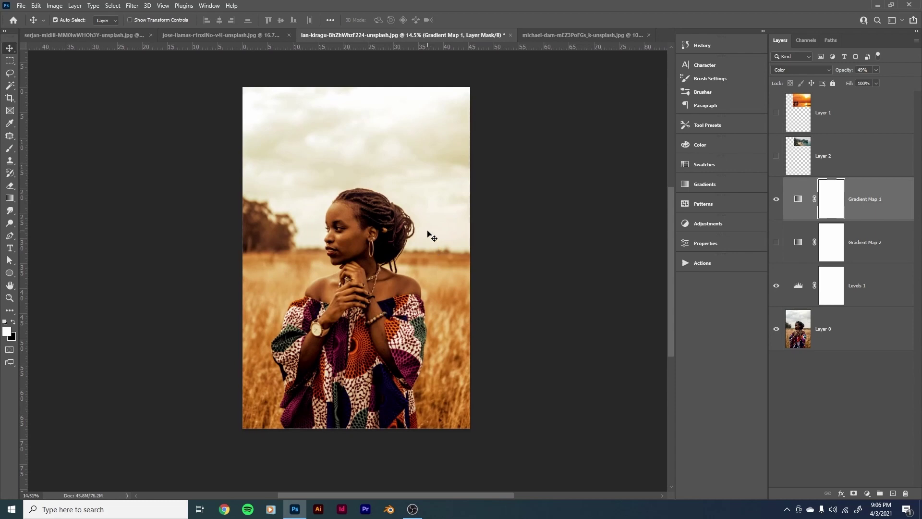
Clear the selection in the sunset reference photo and return to the portrait to compare its warm grade
click(96, 35)
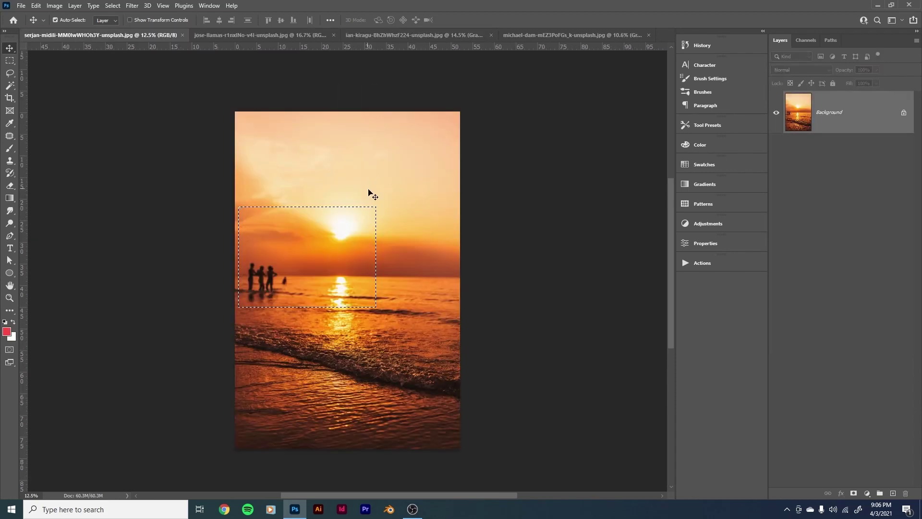
key(ctrl+d)
click(393, 32)
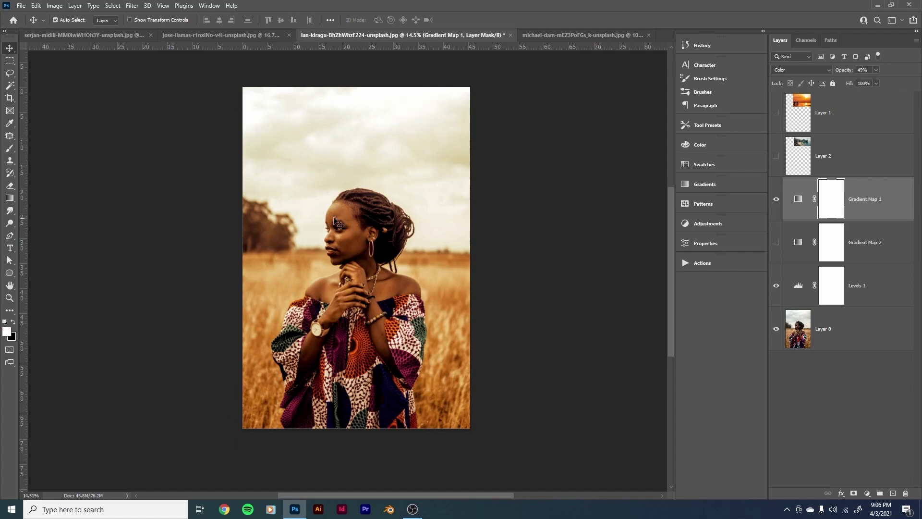
drag(395, 211, 366, 207)
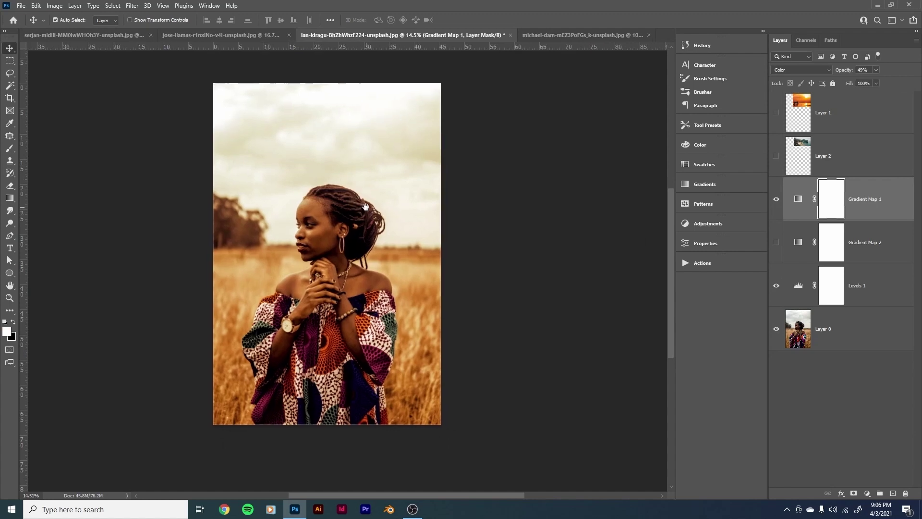
Clear the selection in the coastal reference photo and compare its palette with the sunset photo
click(111, 35)
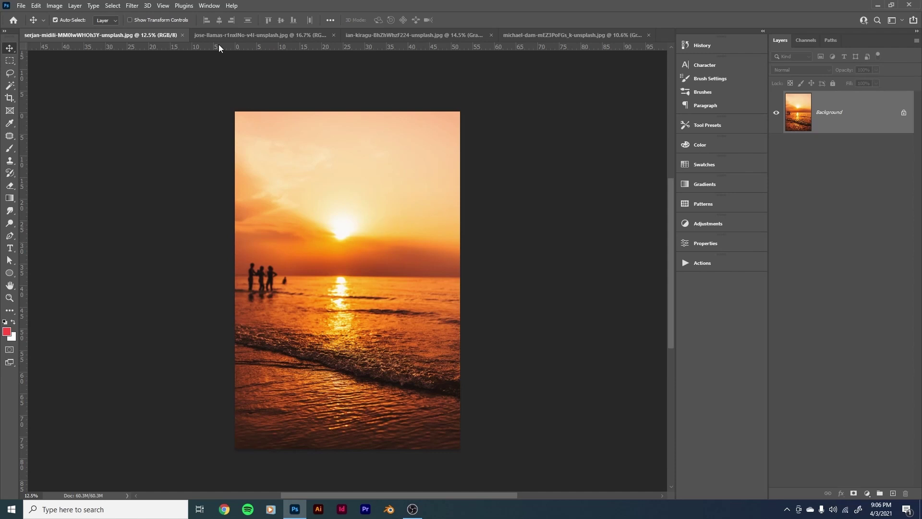
click(241, 37)
key(ctrl+d)
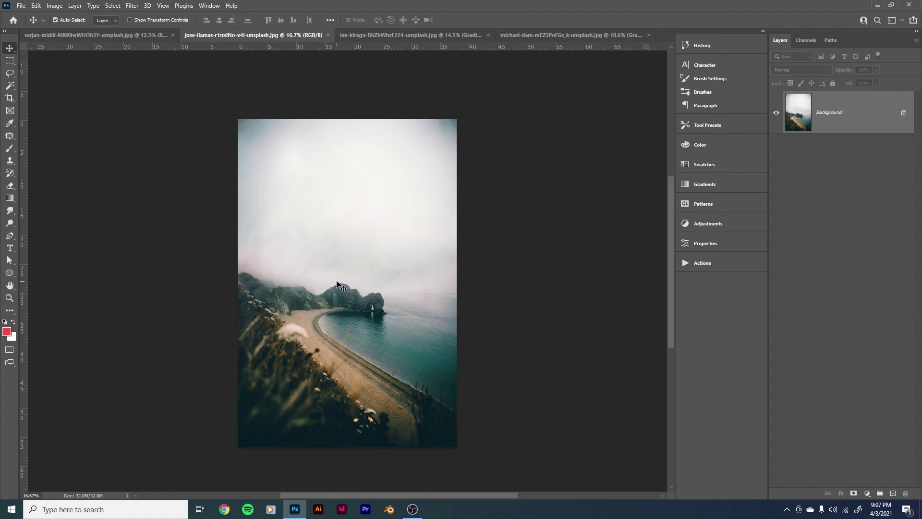
click(105, 37)
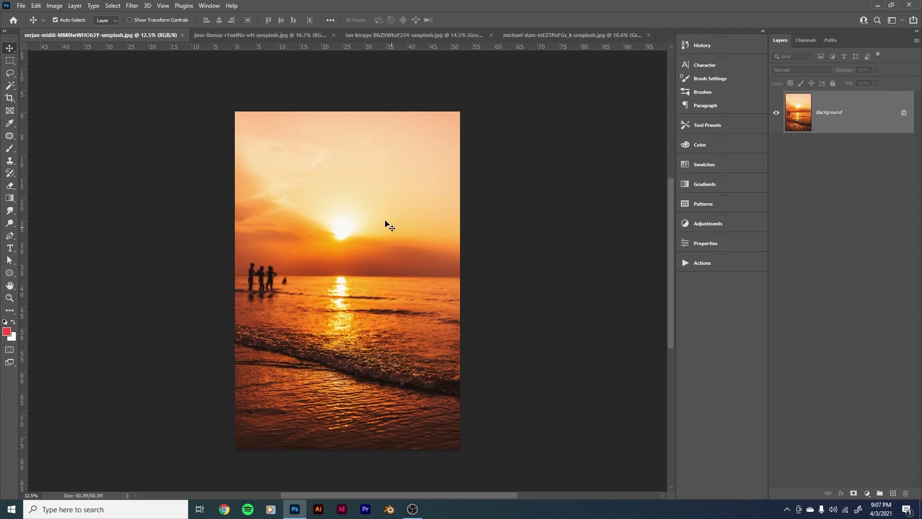
click(291, 34)
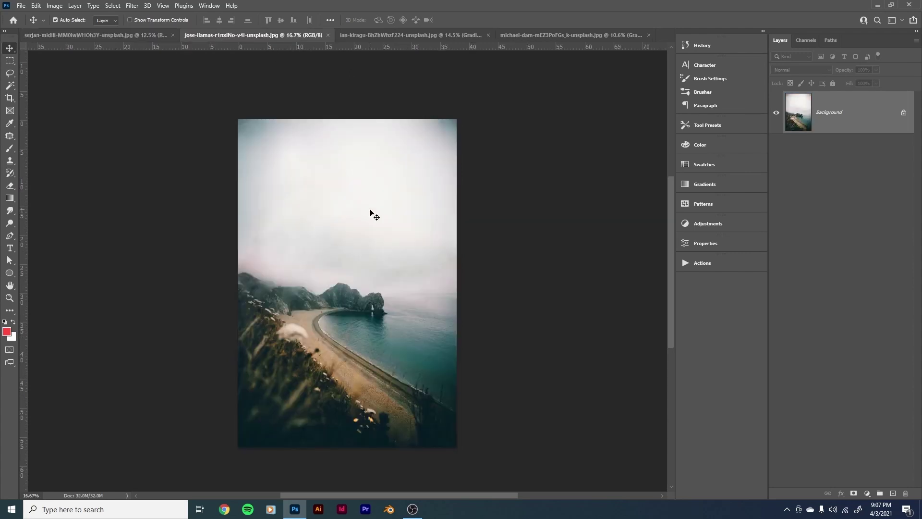
Return to the field portrait and compare the Gradient Map 2 grade against Gradient Map 1, ending with only Gradient Map 1 shown
click(362, 35)
click(776, 199)
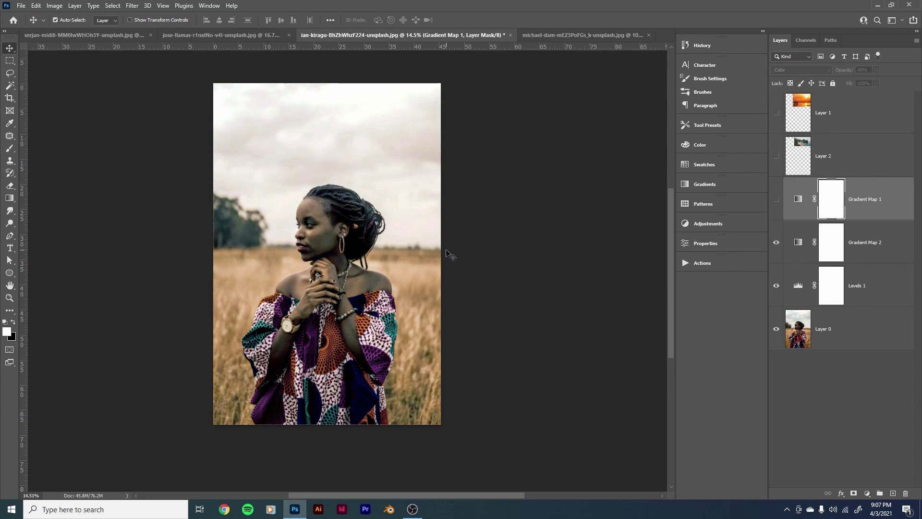
click(777, 242)
click(777, 199)
click(798, 199)
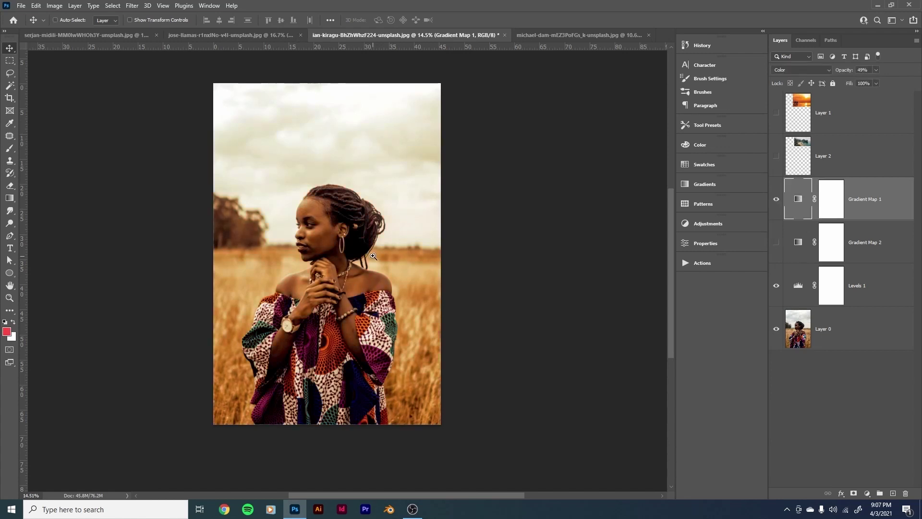
scroll(369, 256, down, 1)
Switch to the red sweater portrait and compare it with and without its Gradient Map 1 grade
click(530, 35)
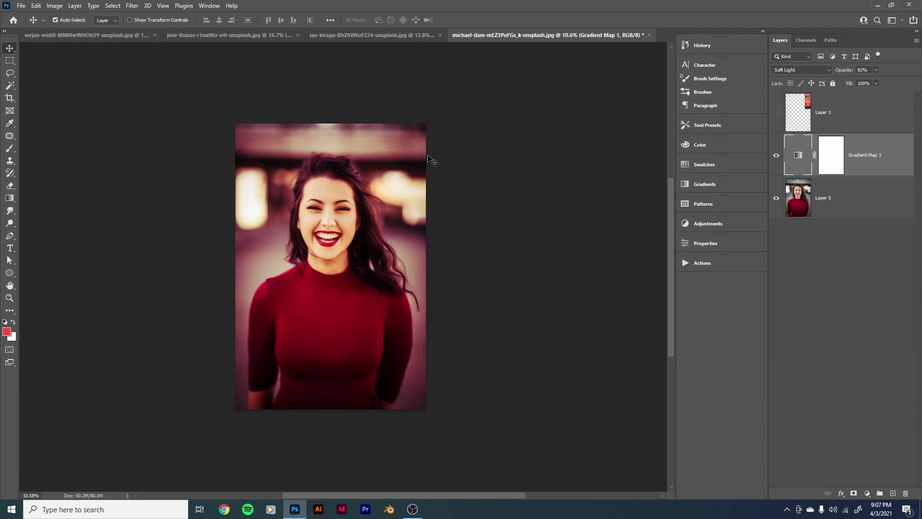
click(776, 155)
click(776, 156)
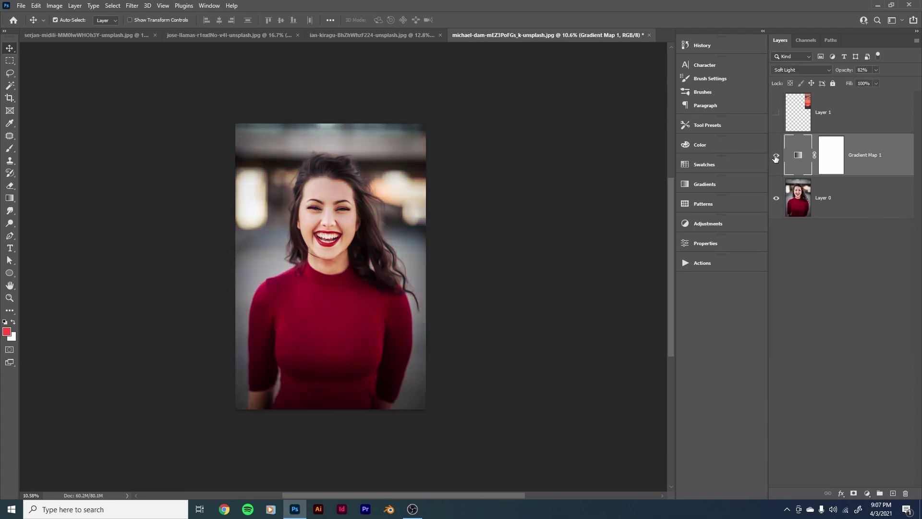
scroll(788, 163, right, 3)
Select Layer 0 and widen the canvas to 100 inches, anchored at the middle left so the new space extends rightward
click(801, 204)
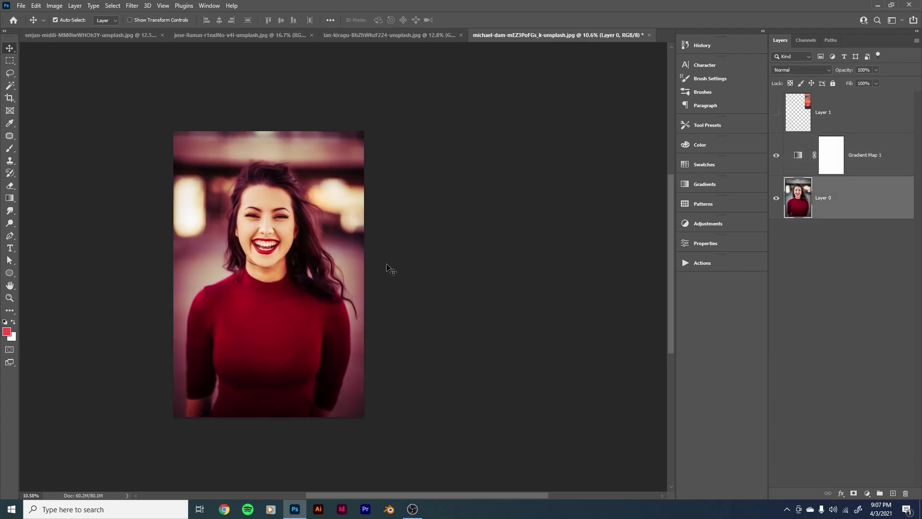
drag(352, 283, 367, 240)
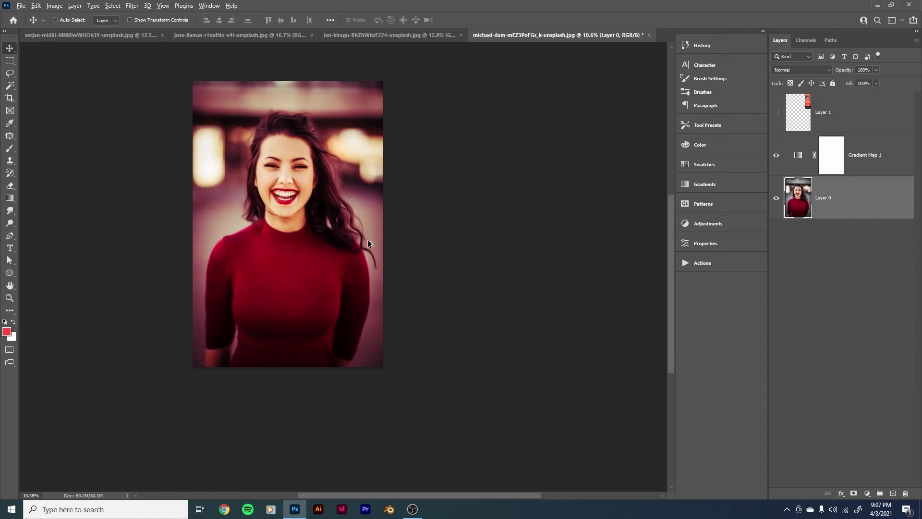
key(ctrl+alt+c)
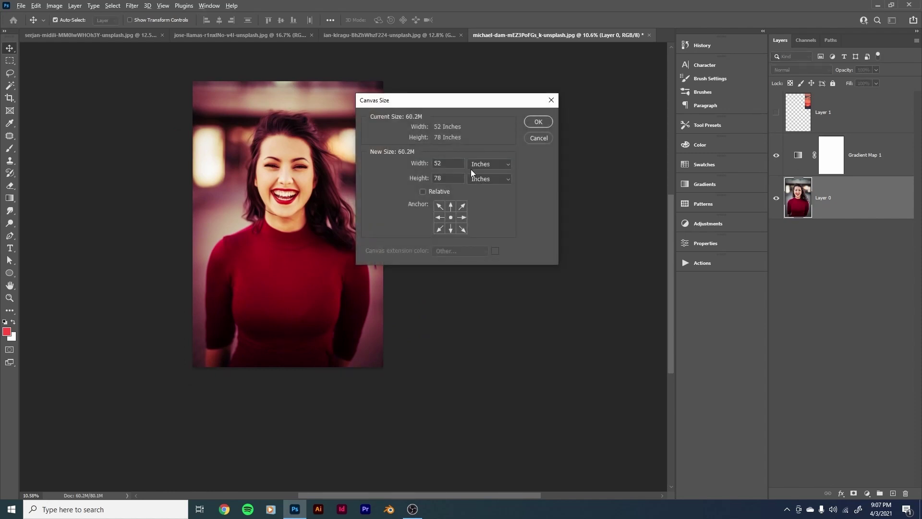
double_click(455, 177)
click(409, 165)
text(100)
click(441, 219)
click(536, 123)
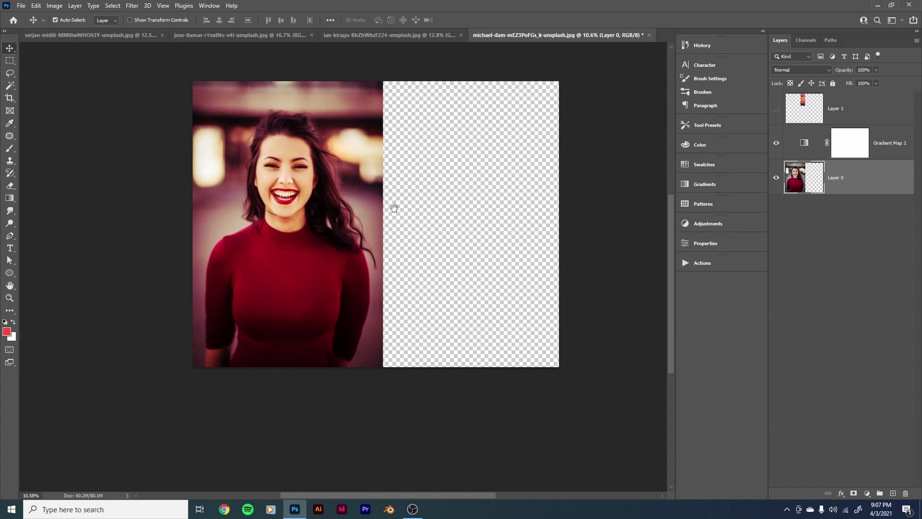
Fill a new layer beneath Layer 0 with red sampled from the sunset reference, and hide the reference on Layer 1
key(i)
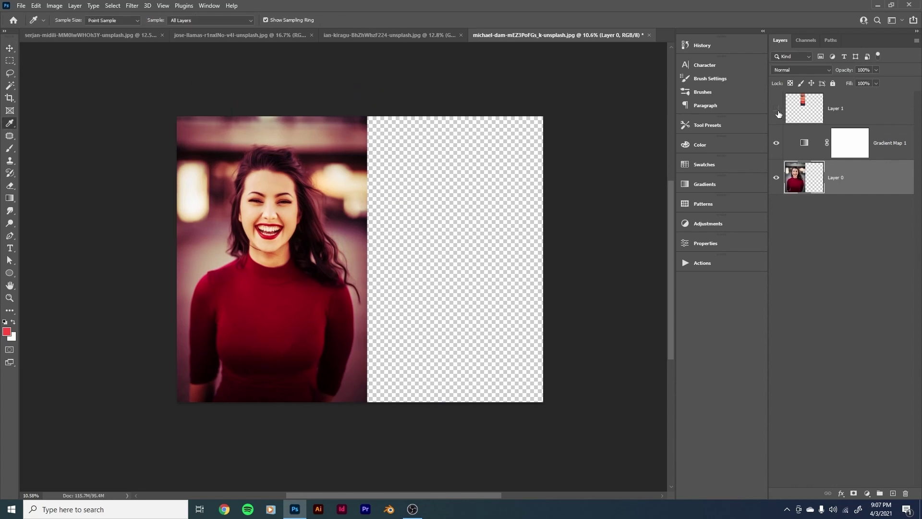
click(357, 205)
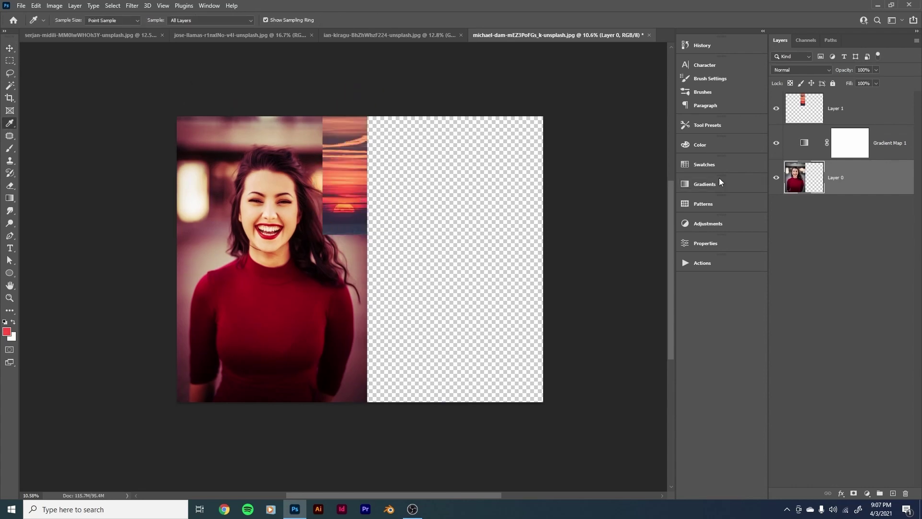
ctrl+click(894, 495)
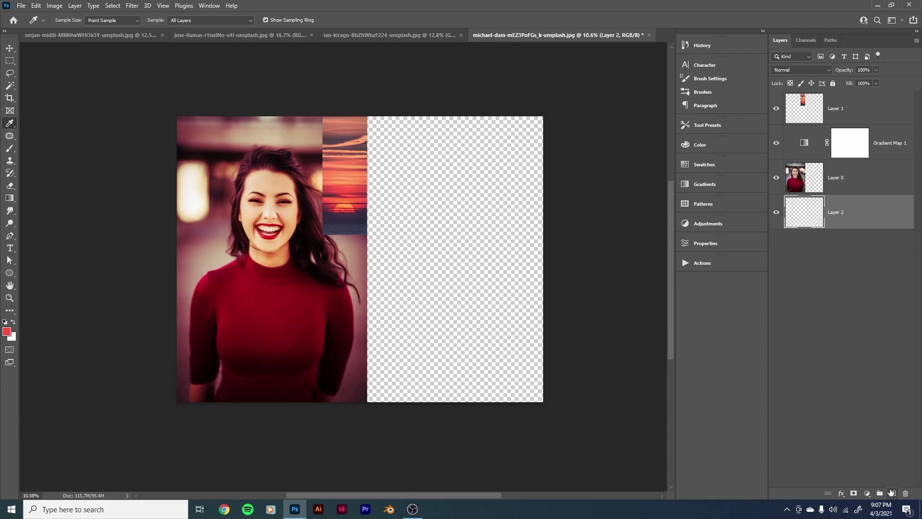
key(alt+BackSpace)
key(v)
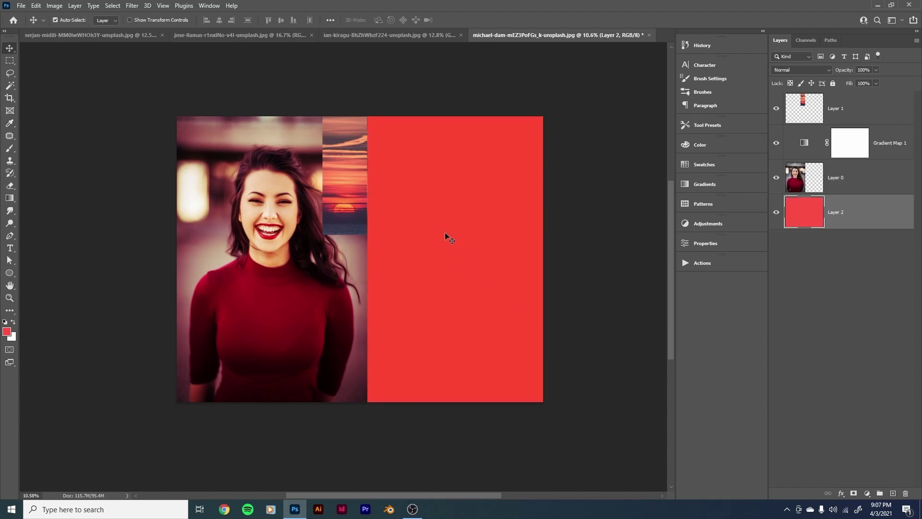
ctrl+click(360, 182)
click(776, 108)
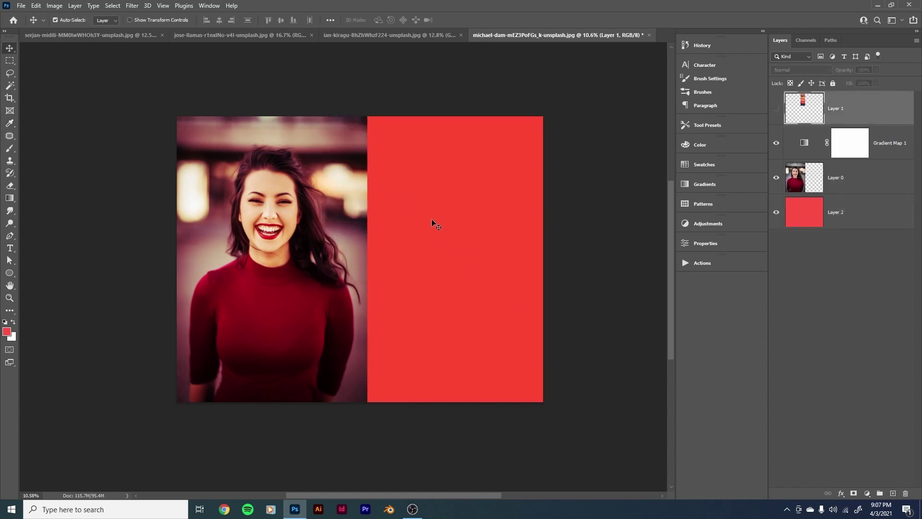
Add the text "My Text" over the red area and set its color to white (ffffff)
scroll(431, 218, down, 2)
key(ctrl+minus)
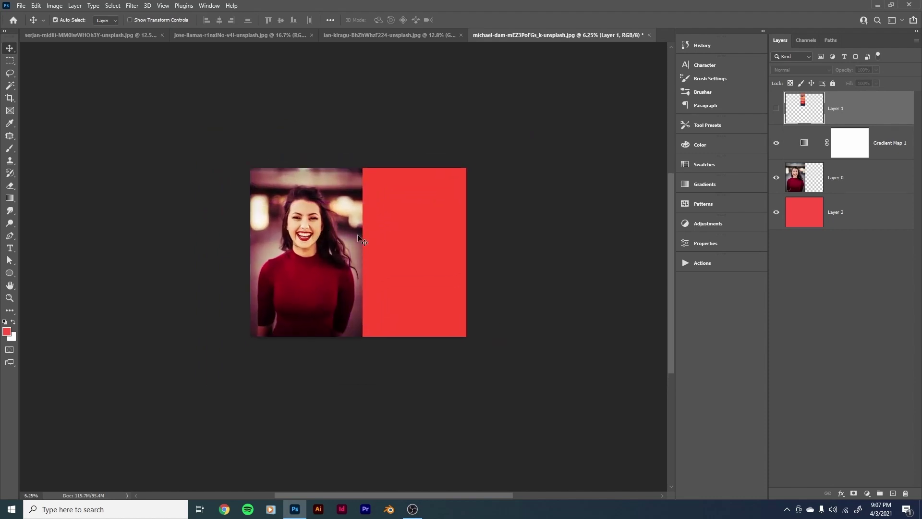
key(t)
click(386, 237)
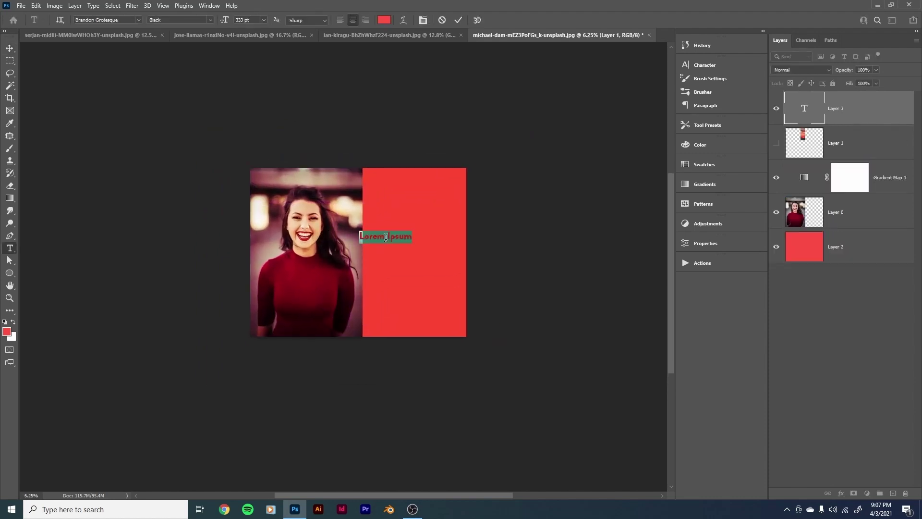
key(BackSpace)
text(My Text)
click(385, 19)
text(ffffff)
click(749, 256)
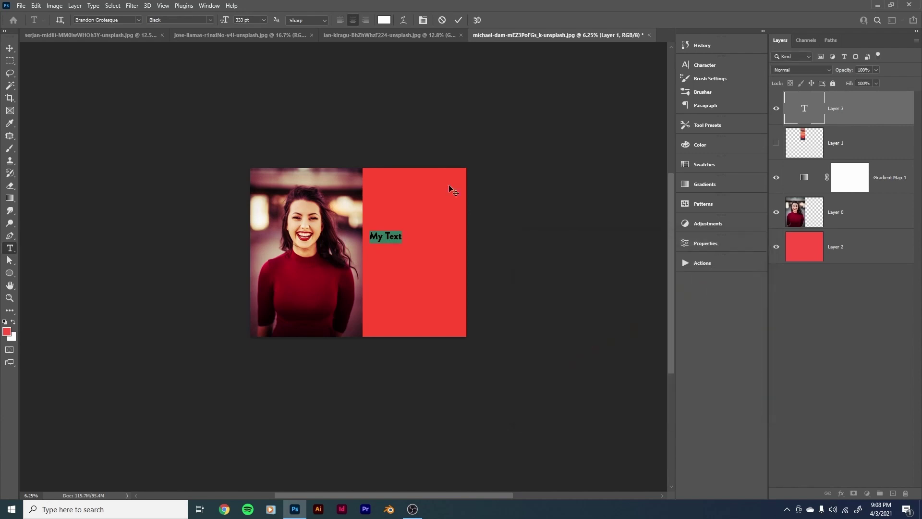
Move "My Text" into the middle of the red panel and enlarge it to nearly fill the panel's width
click(9, 48)
drag(391, 241, 427, 257)
key(ctrl+t)
key(Return)
drag(464, 215, 455, 210)
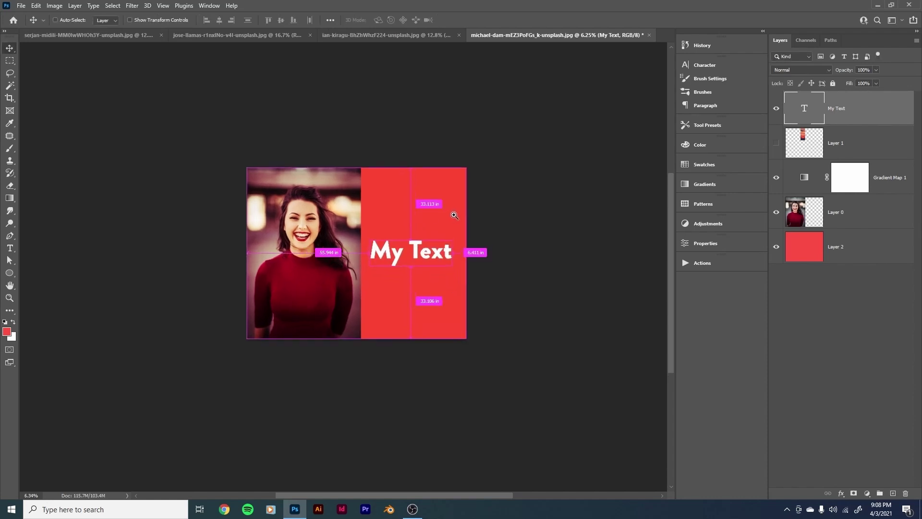
Toggle Layer 0 and Gradient Map 1 to compare how the original and graded portraits match the red text panel
click(776, 212)
click(776, 211)
click(776, 177)
drag(353, 248, 326, 253)
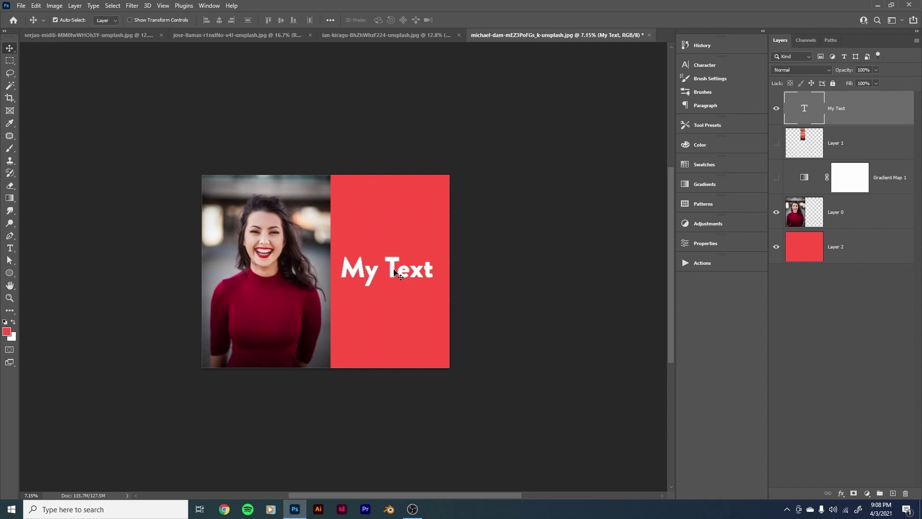
click(776, 178)
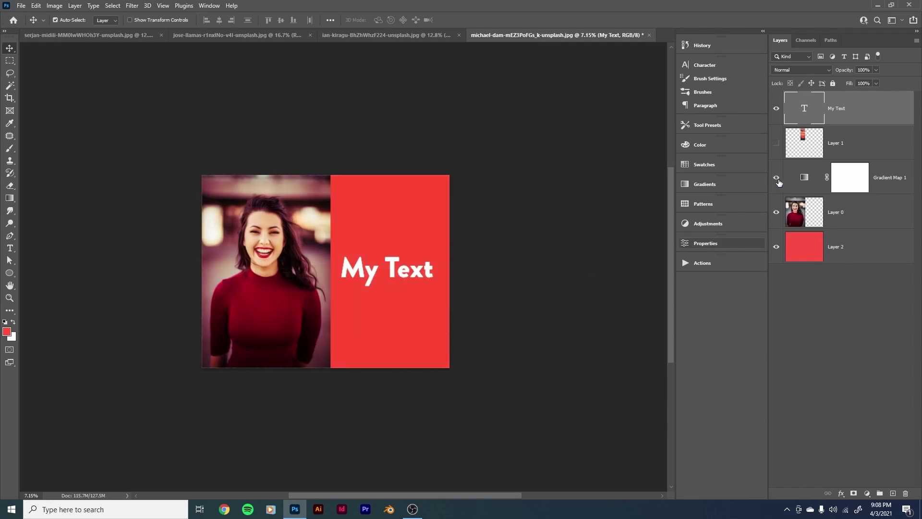
click(778, 181)
click(777, 181)
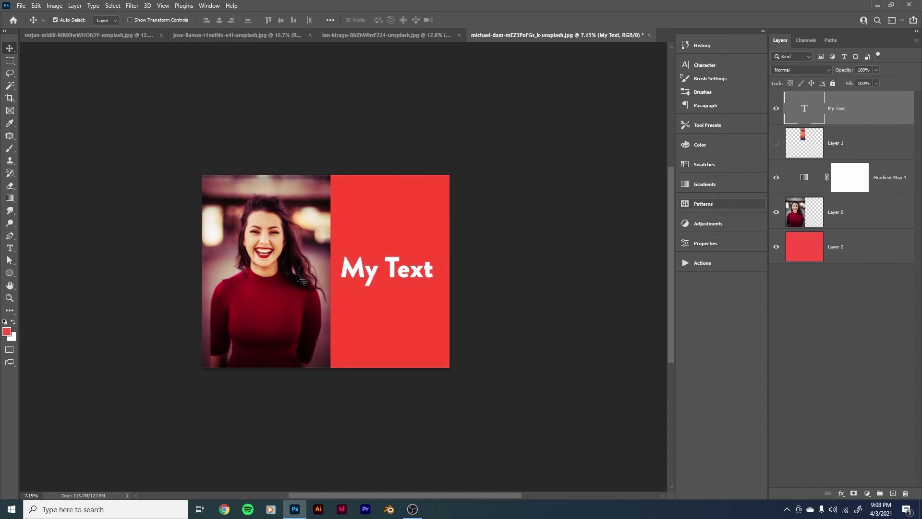
scroll(309, 258, down, 1)
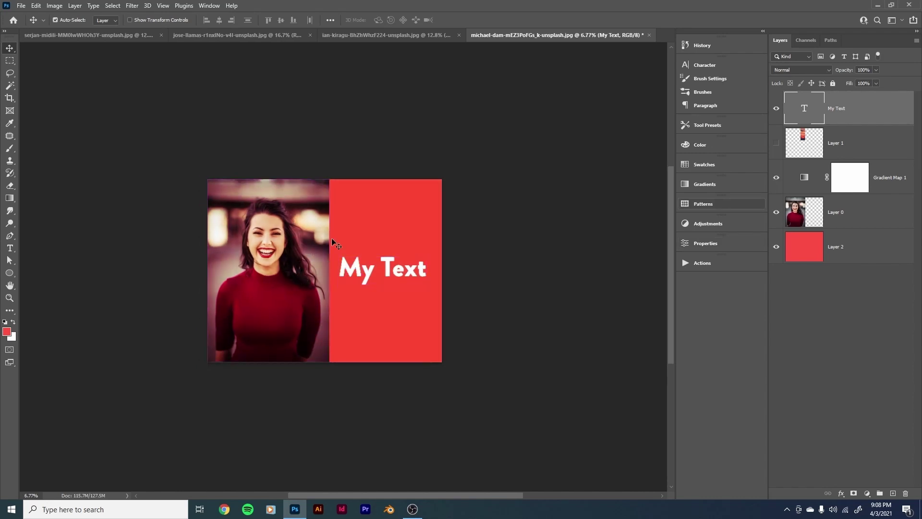